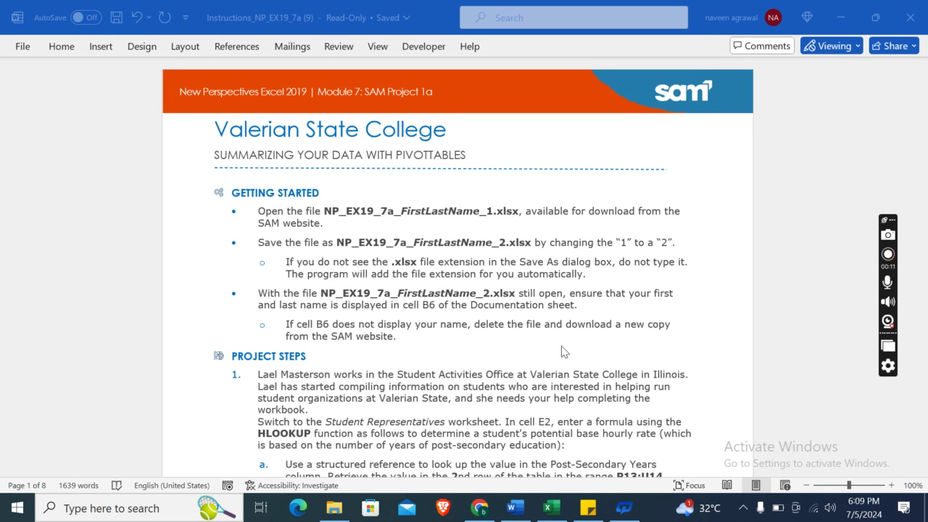
Review project step 1 in the Word instructions, and open the Student Representatives worksheet in the Excel workbook.
left_click(550, 513)
left_click(613, 324)
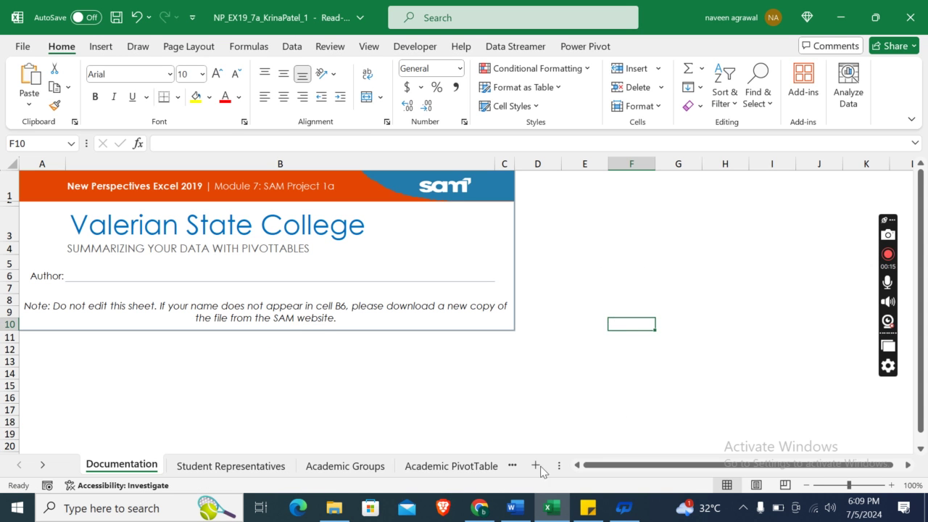
left_click(514, 507)
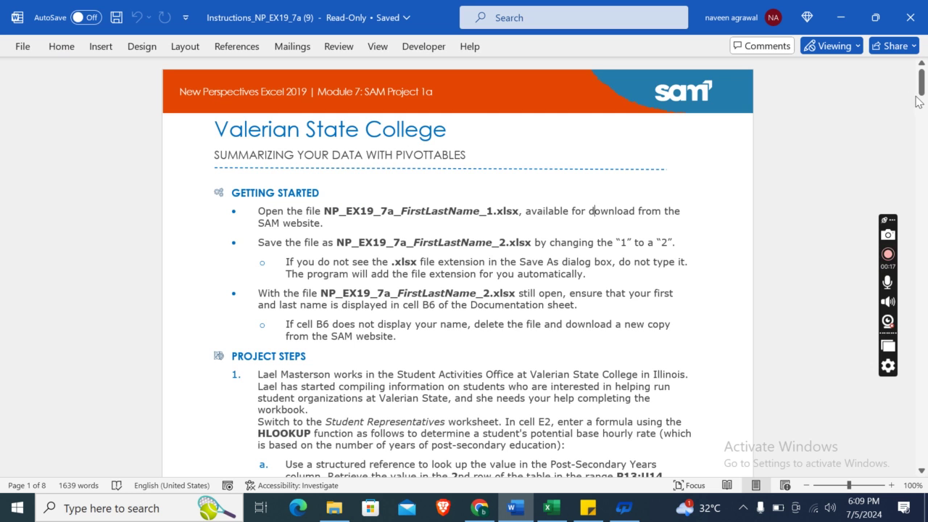
scroll(906, 102, "down", 7)
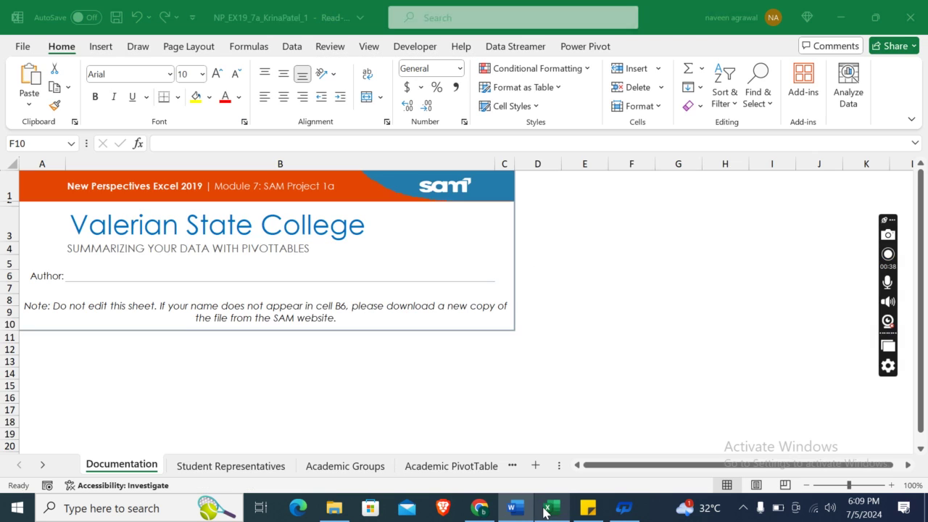
left_click(551, 507)
left_click(226, 465)
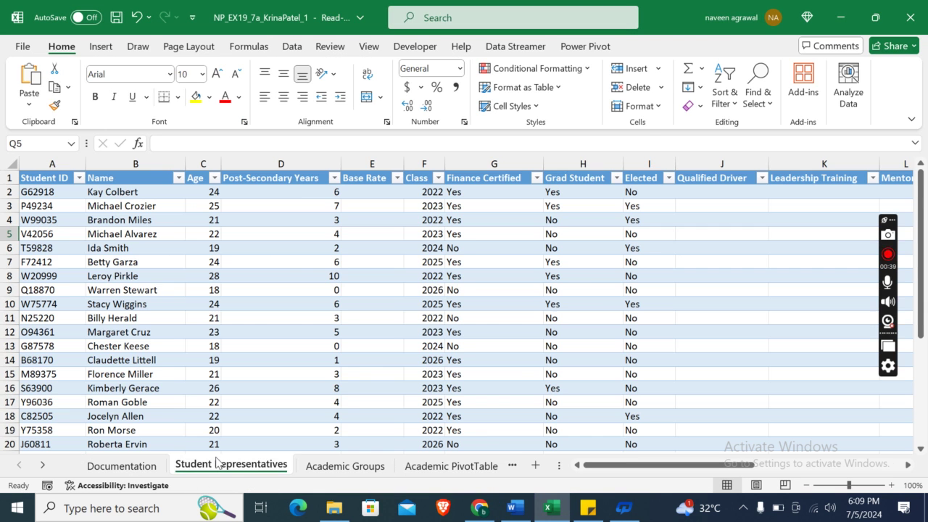
Following the Word instructions, start an HLOOKUP formula in Excel cell E2 with the structured reference [@[Post-Secondary Years]] as lookup value.
key("alt+Tab")
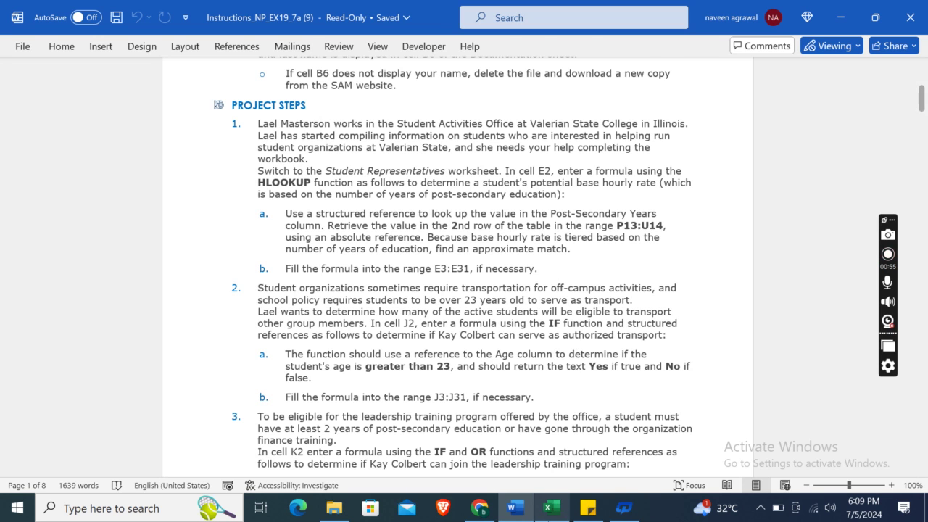
left_click(551, 507)
left_click(366, 193)
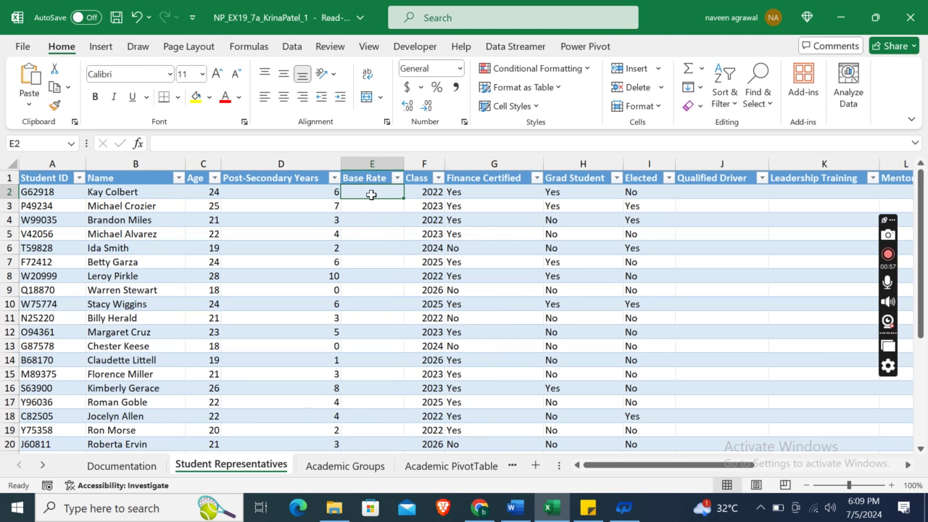
left_click(523, 512)
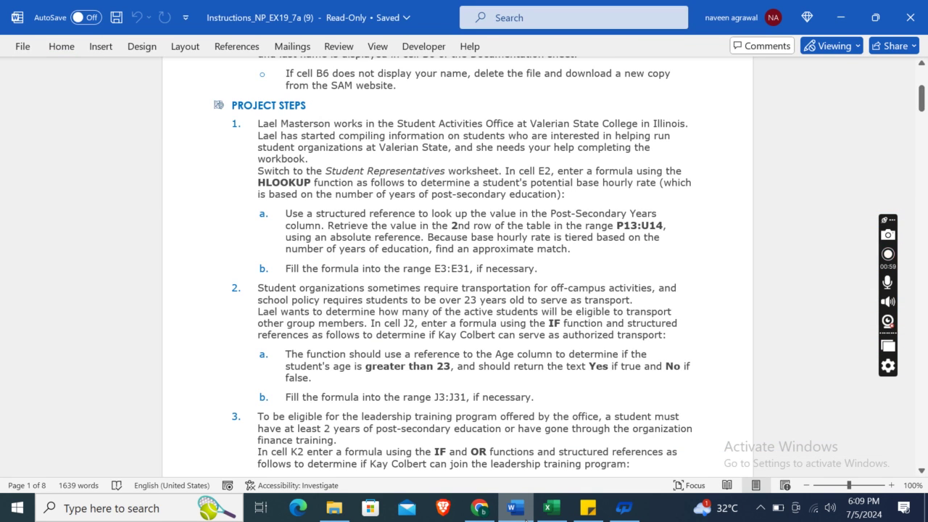
left_click(551, 507)
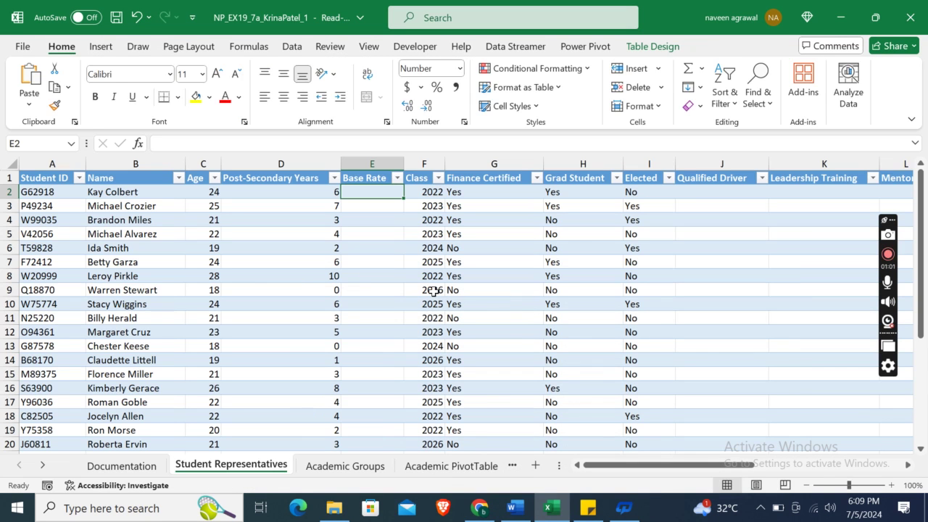
type("=HLOO")
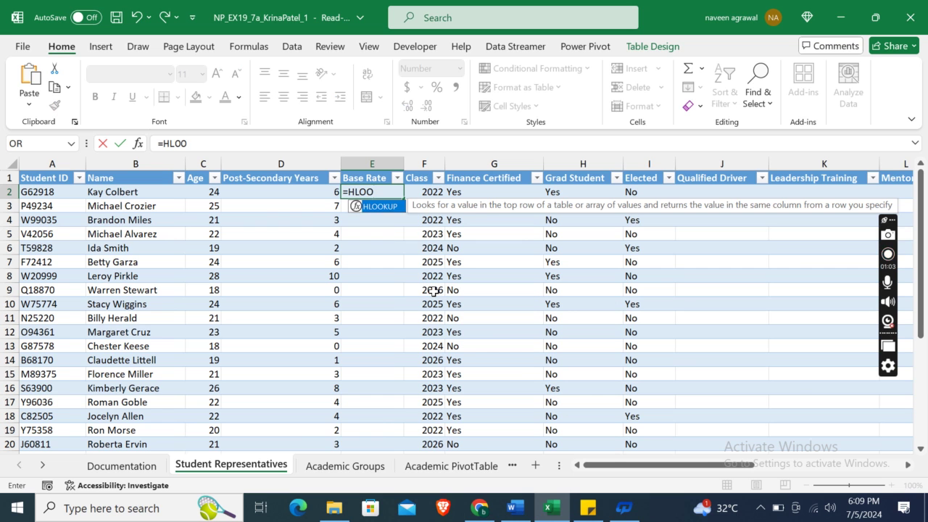
type("KUP(")
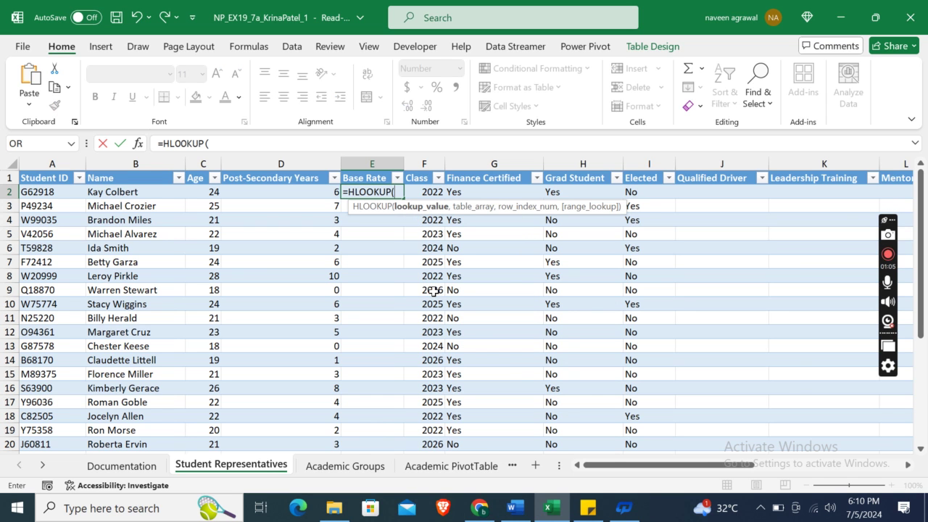
left_click(513, 507)
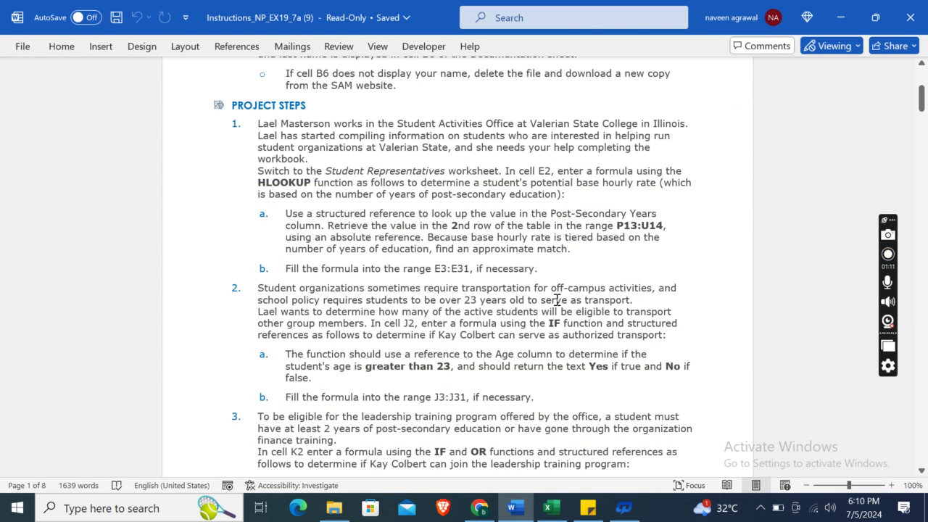
left_click(551, 507)
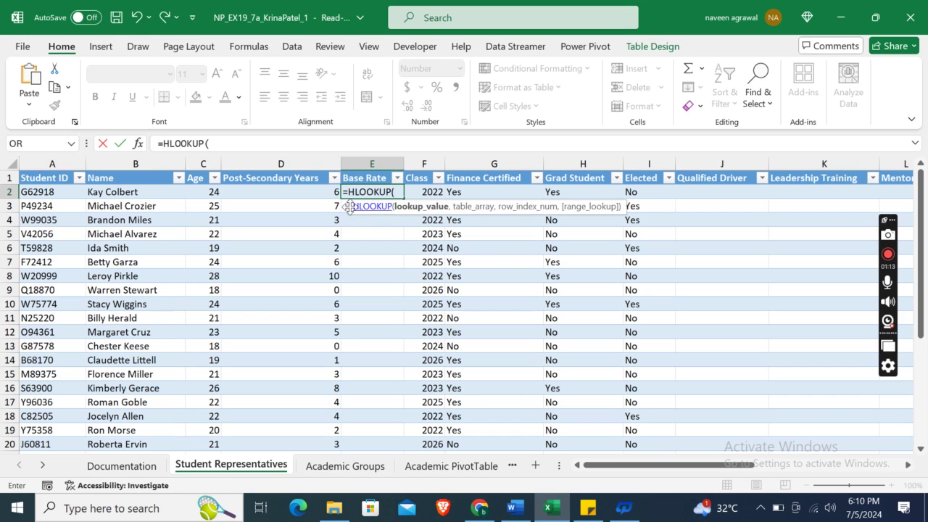
left_click(267, 199)
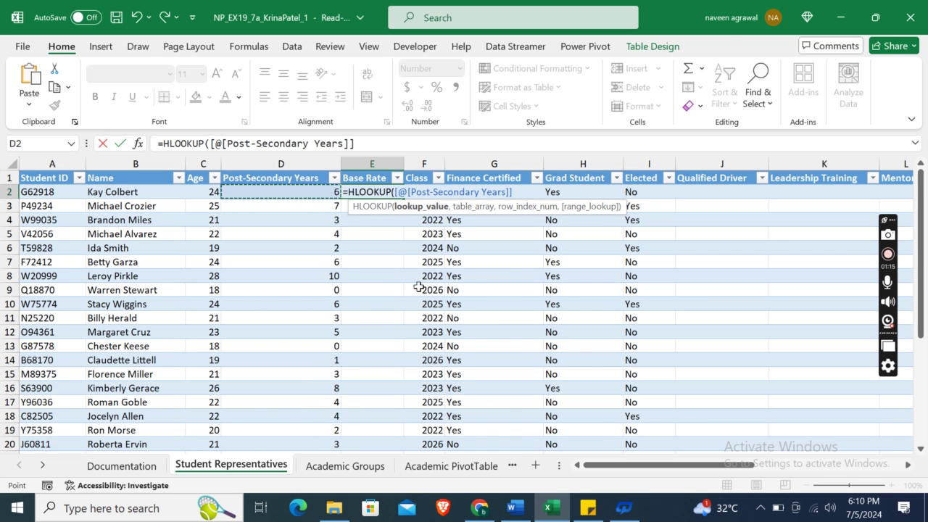
After checking the Word instructions, add the range P13:U14 as the table array of the HLOOKUP formula in Excel.
left_click(514, 510)
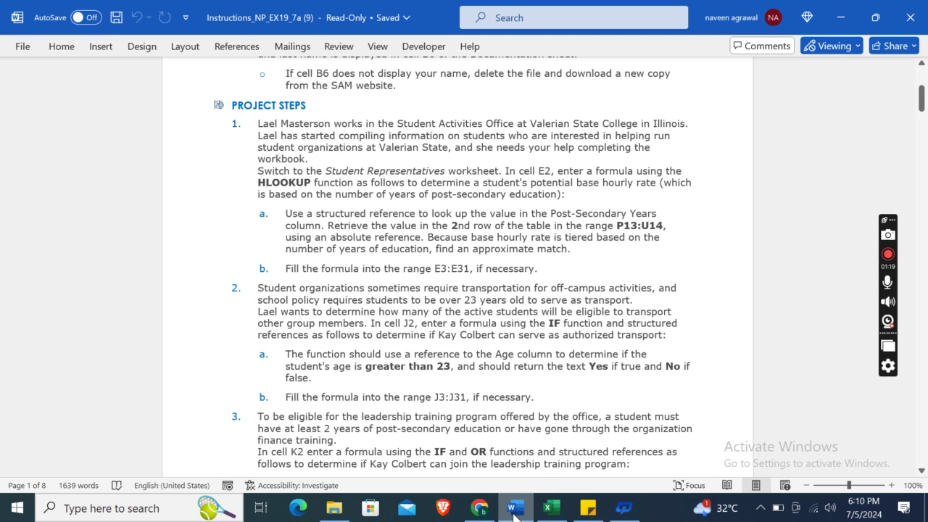
left_click(551, 508)
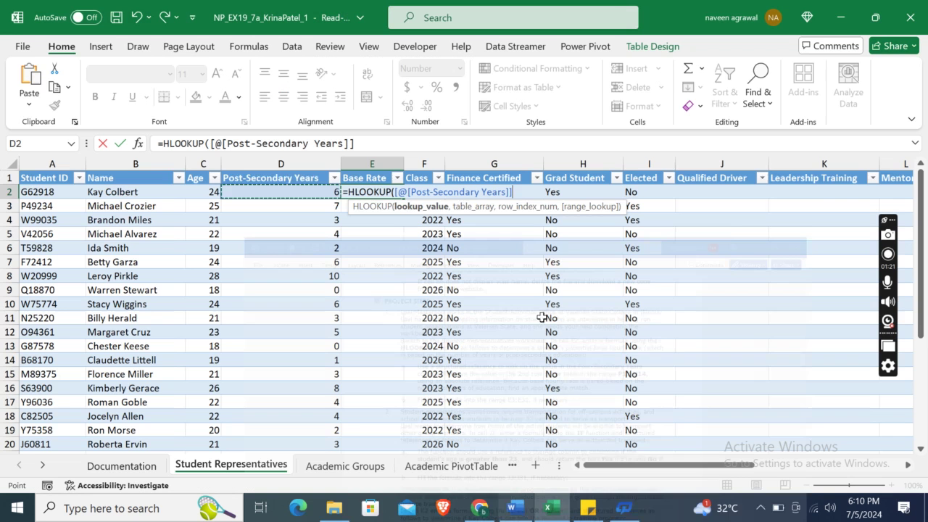
type(",")
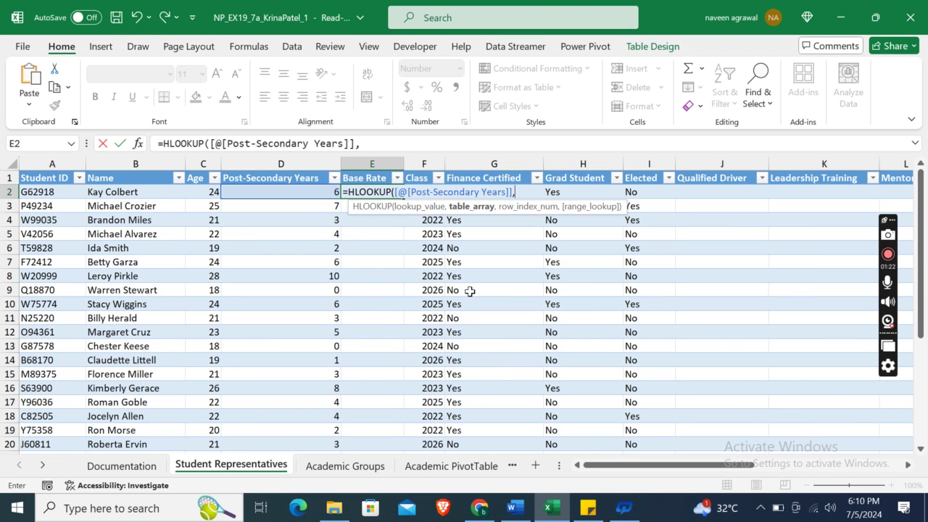
left_click_drag(584, 465, 603, 465)
left_click_drag(460, 345, 863, 361)
left_click_drag(747, 473, 578, 473)
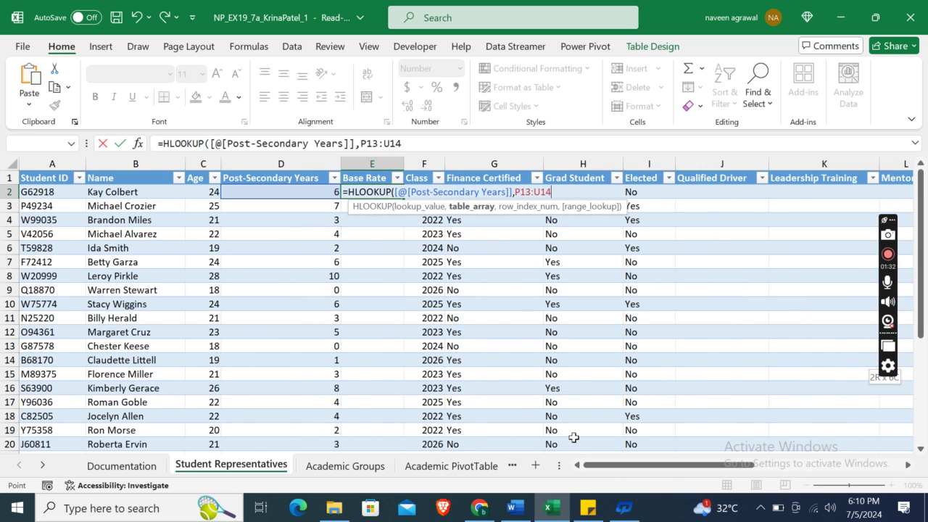
Check the reference type in the Word instructions and make the HLOOKUP table range absolute in Excel as $P$13:$U$14.
left_click(514, 508)
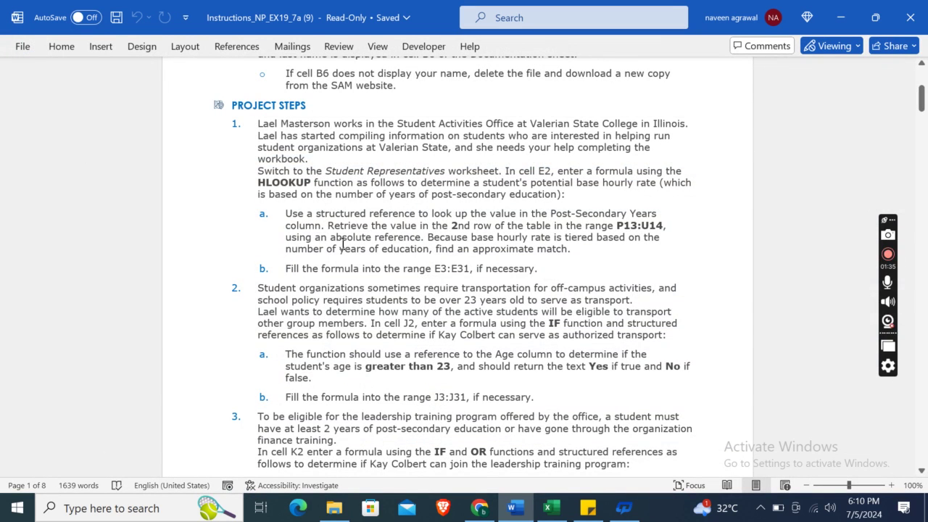
left_click(550, 507)
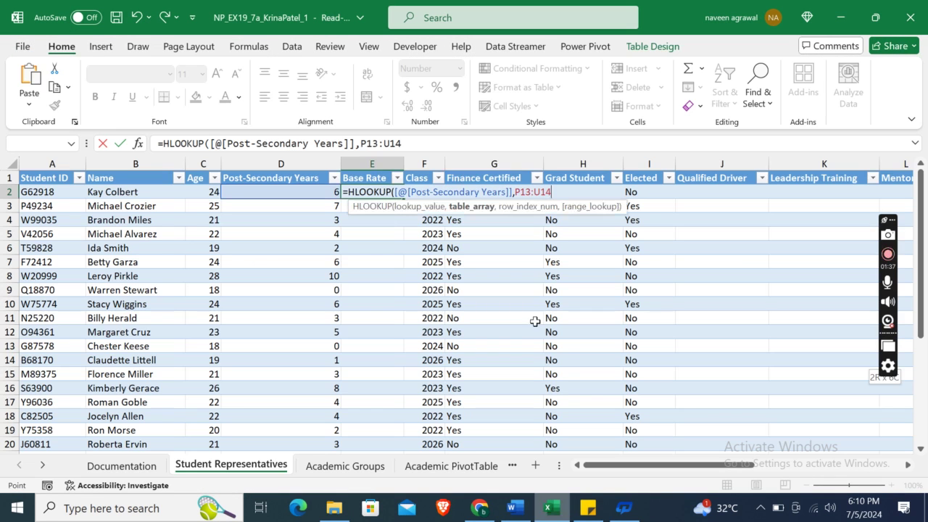
left_click(365, 144)
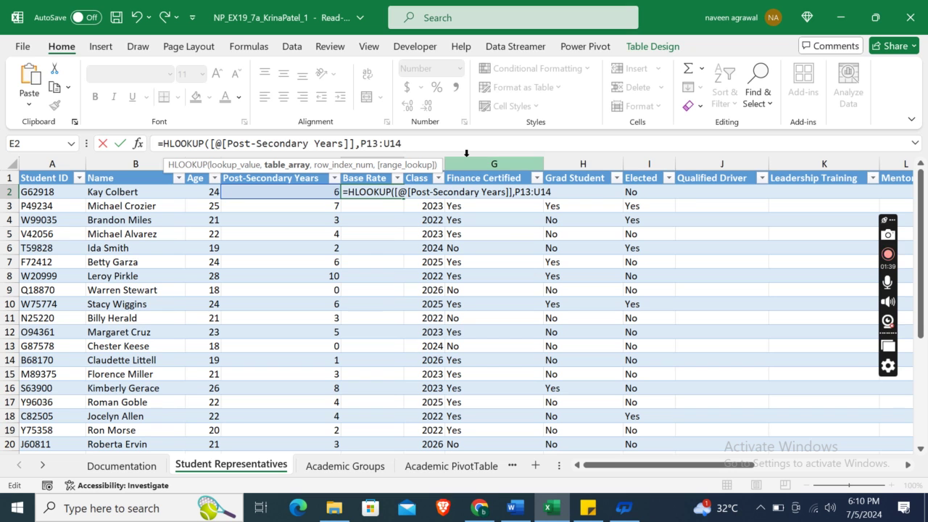
type("$P$")
key("Right")
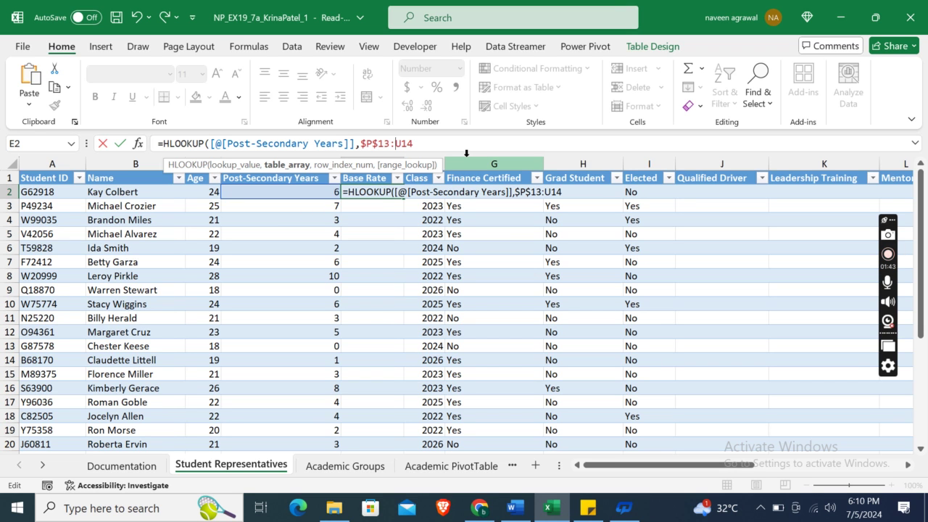
type("$P")
type("$U$14,")
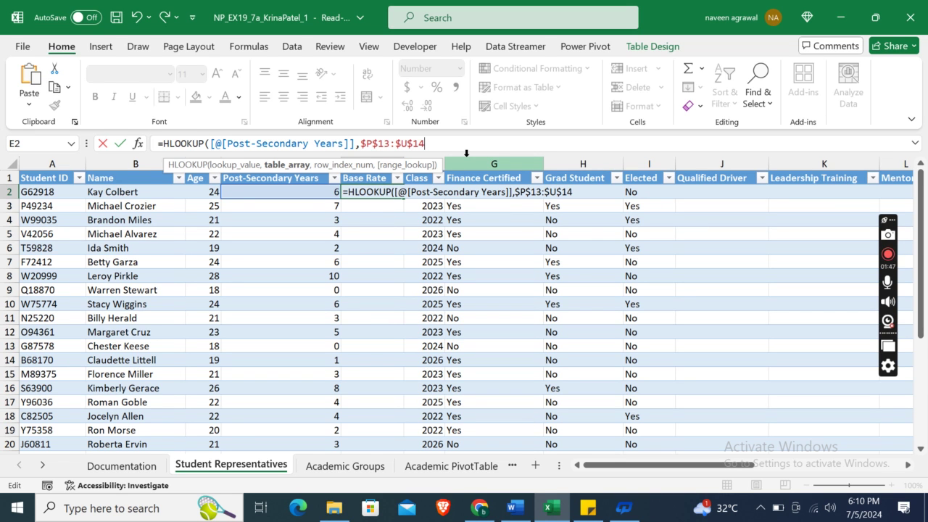
Following the Word instructions, complete the HLOOKUP formula in Excel with row index 2 and True for approximate match, and enter it.
left_click(527, 512)
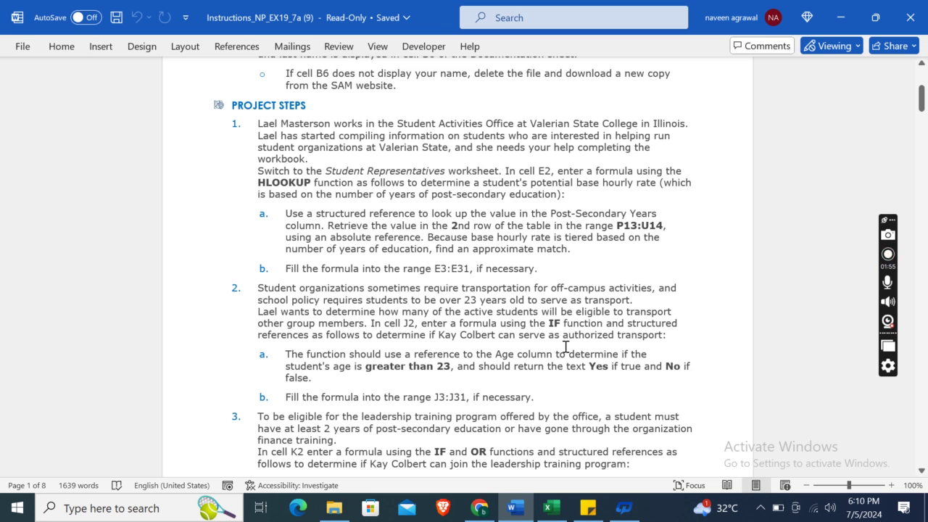
left_click(545, 512)
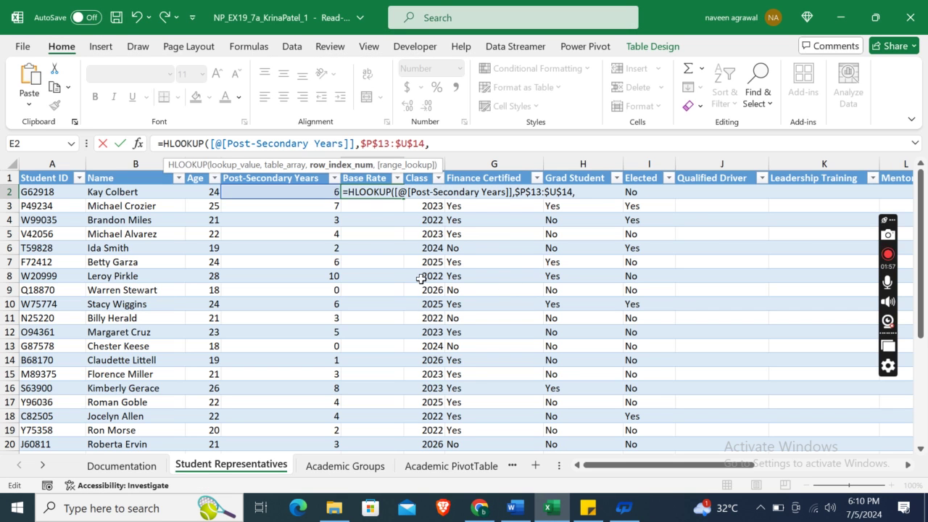
type("2,")
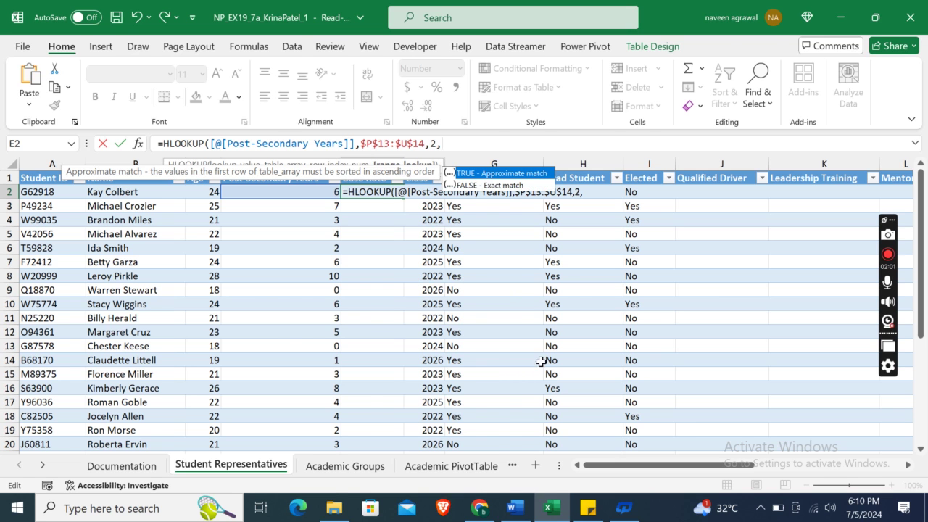
left_click(517, 510)
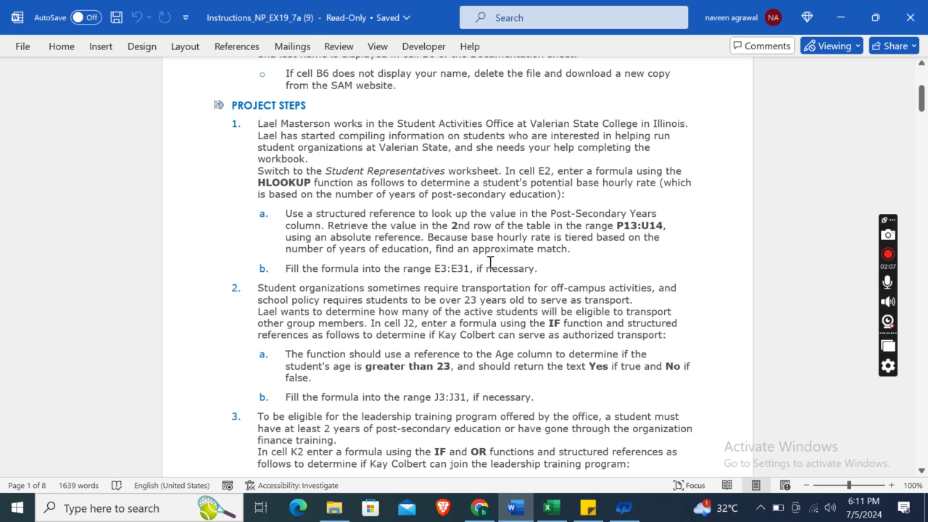
left_click(550, 508)
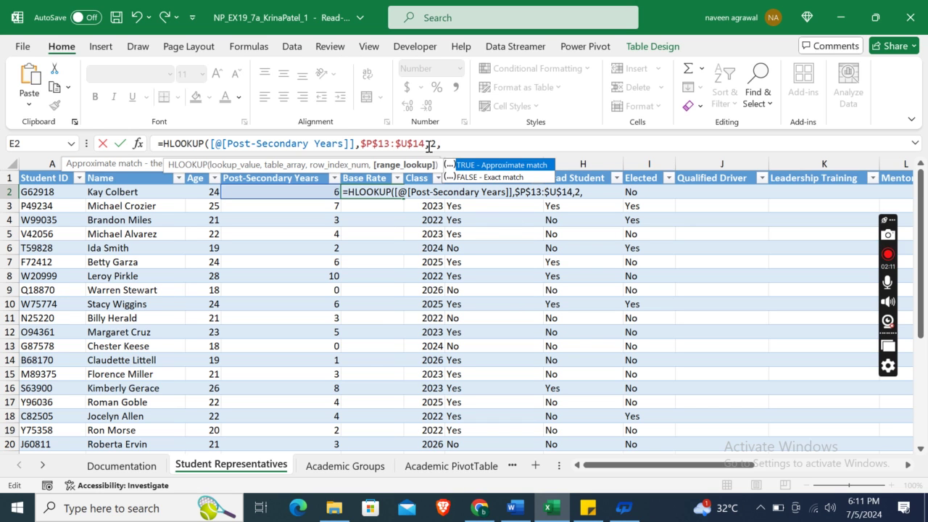
type("True)")
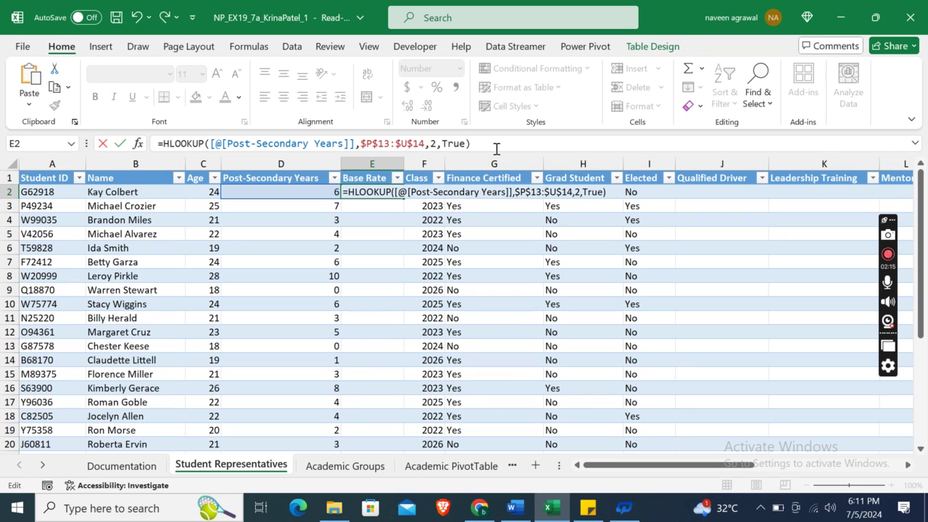
key("Return")
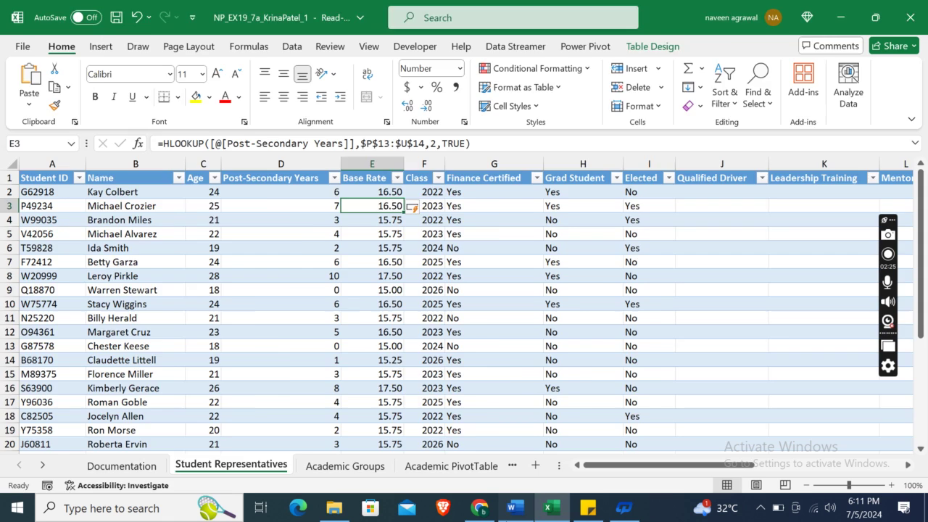
left_click(515, 507)
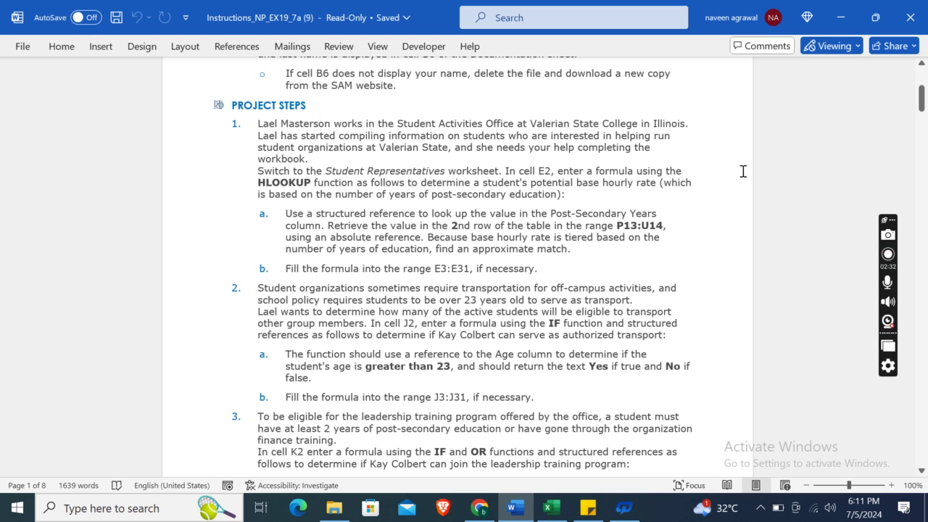
left_click_drag(920, 99, 922, 105)
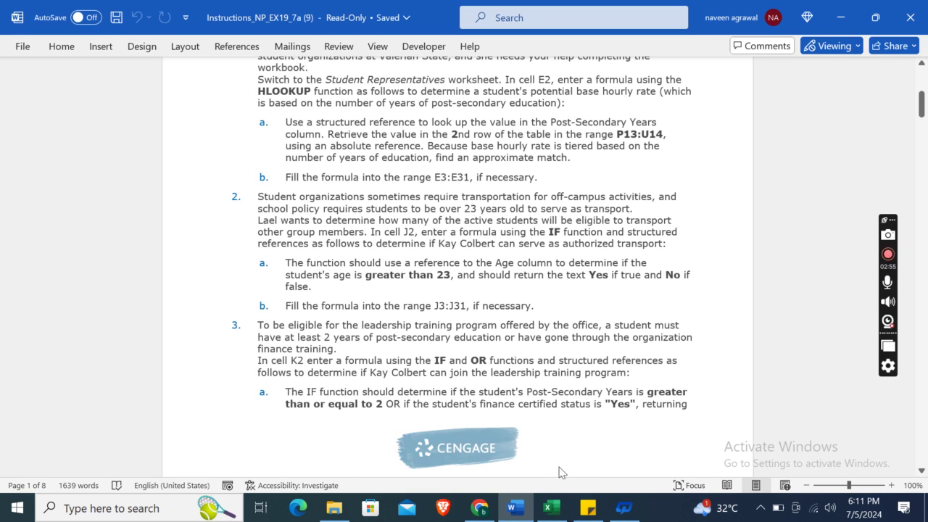
left_click(551, 507)
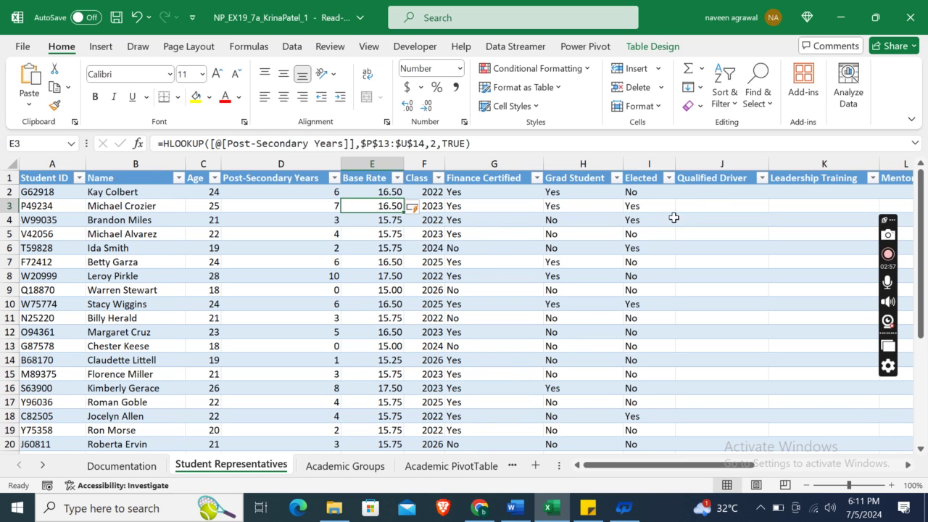
left_click(709, 193)
type("=IF(")
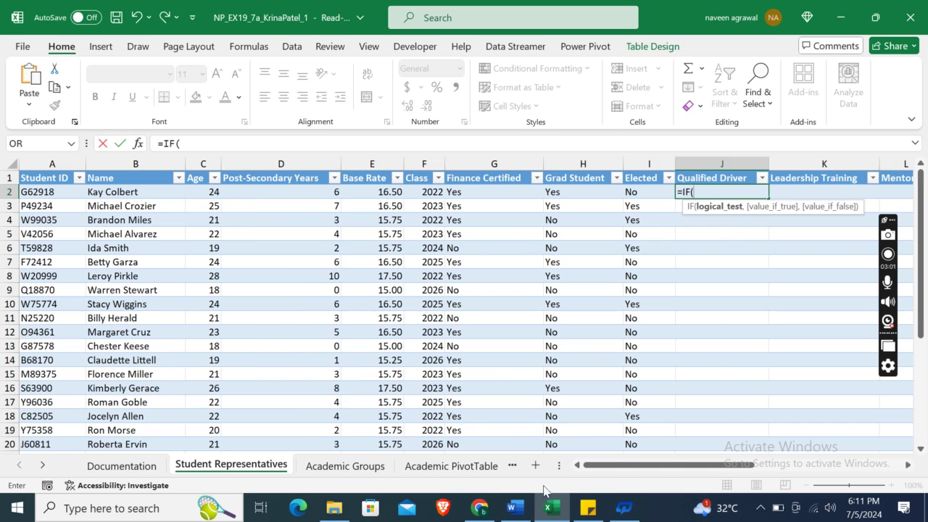
left_click(516, 509)
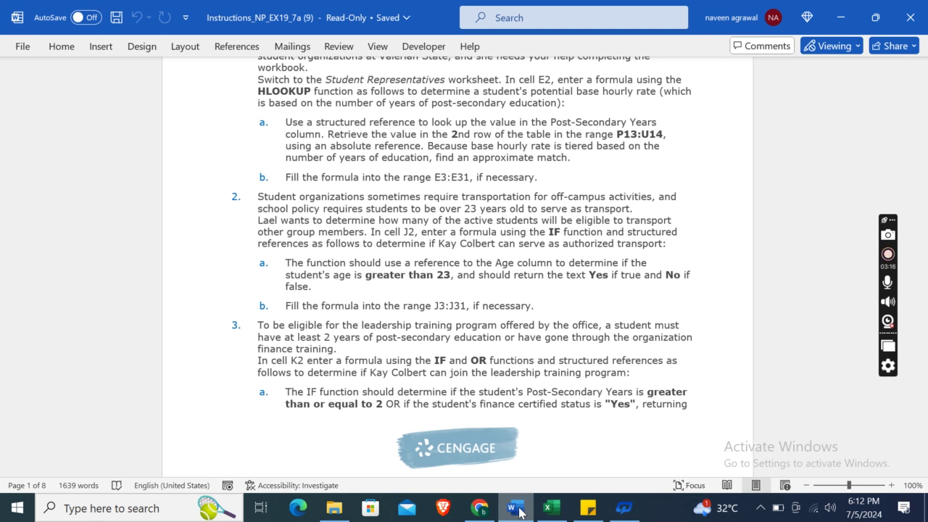
left_click(550, 507)
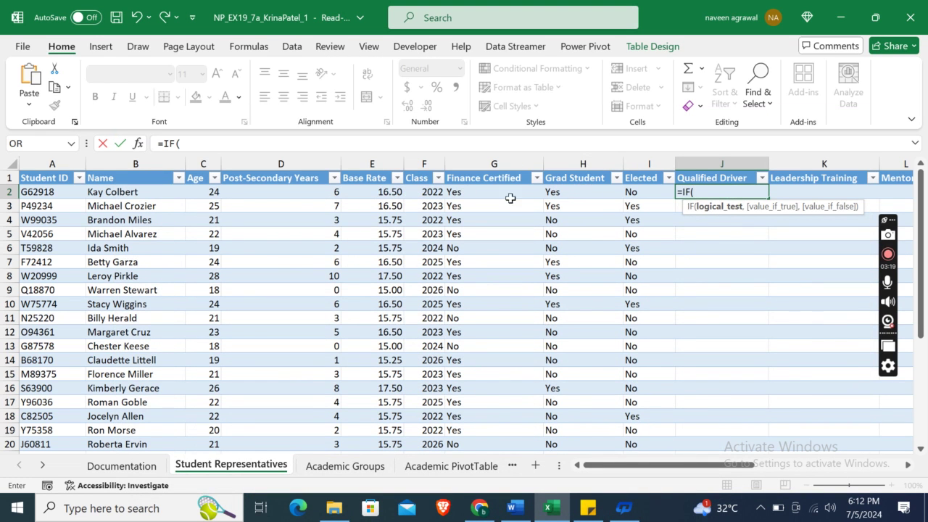
type(">23,")
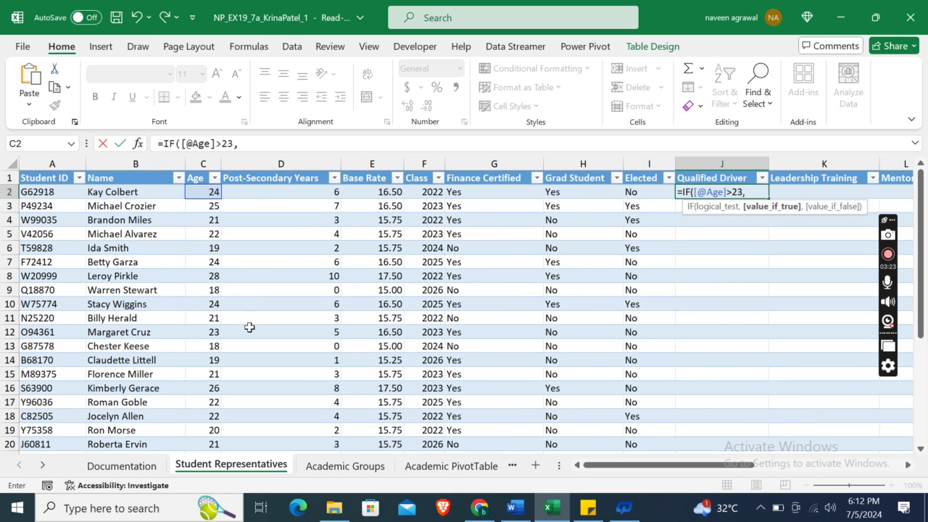
Complete the IF formula in Excel with "Yes" if true and "No" if false, enter it, and check the fill range against the Word instructions.
left_click(514, 509)
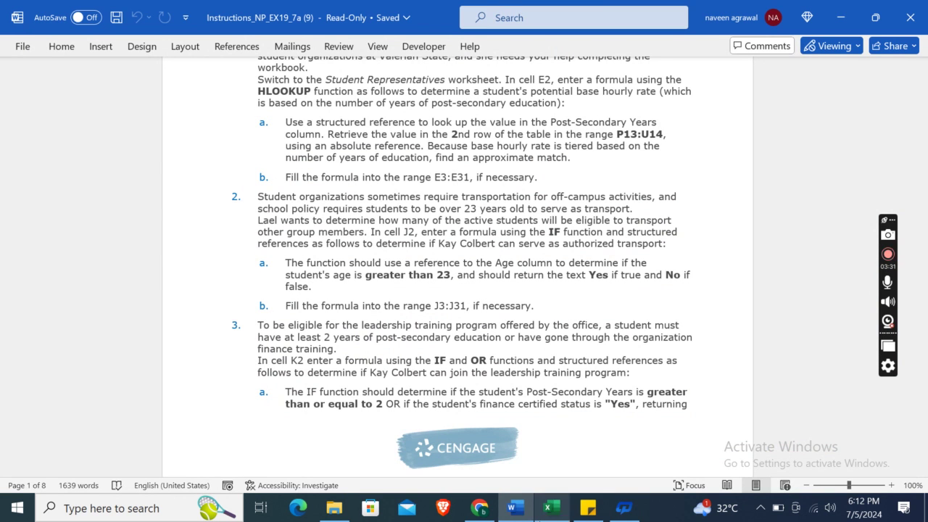
left_click(551, 507)
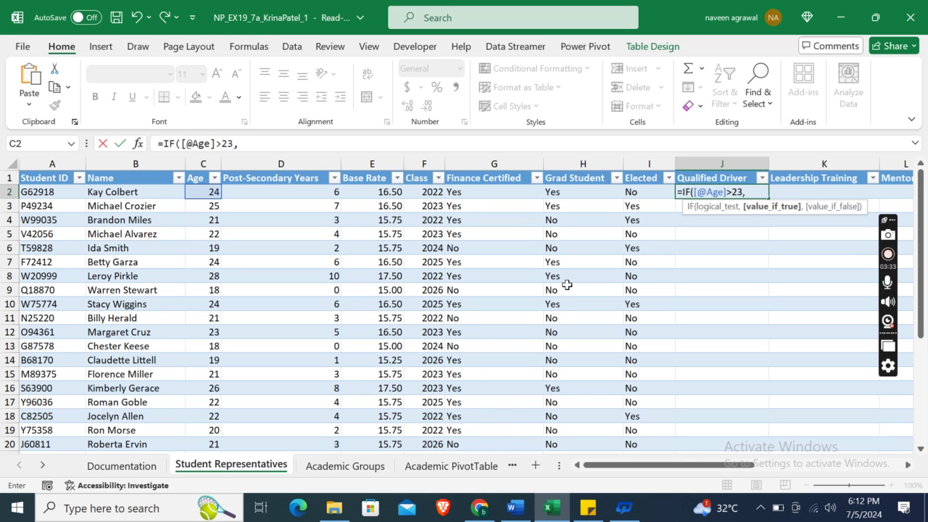
type("Yes\", \"N")
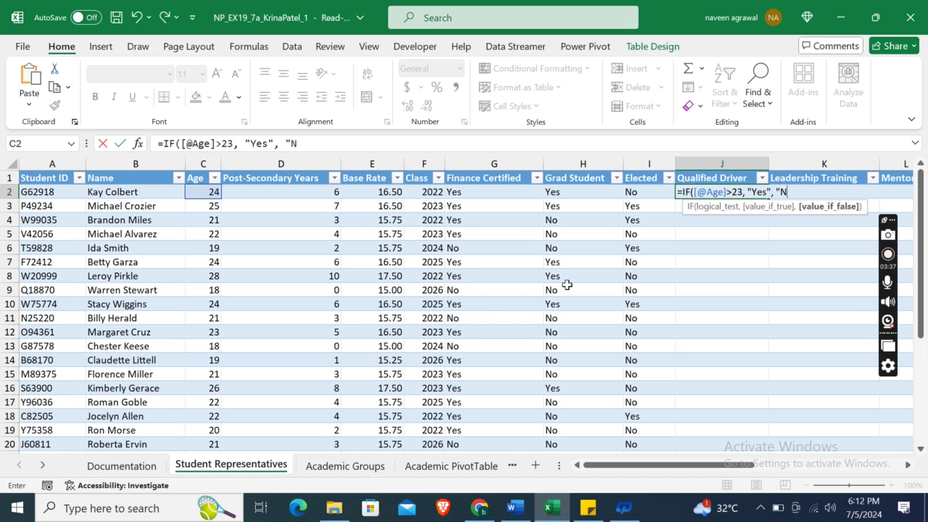
type("o\")")
key("Return")
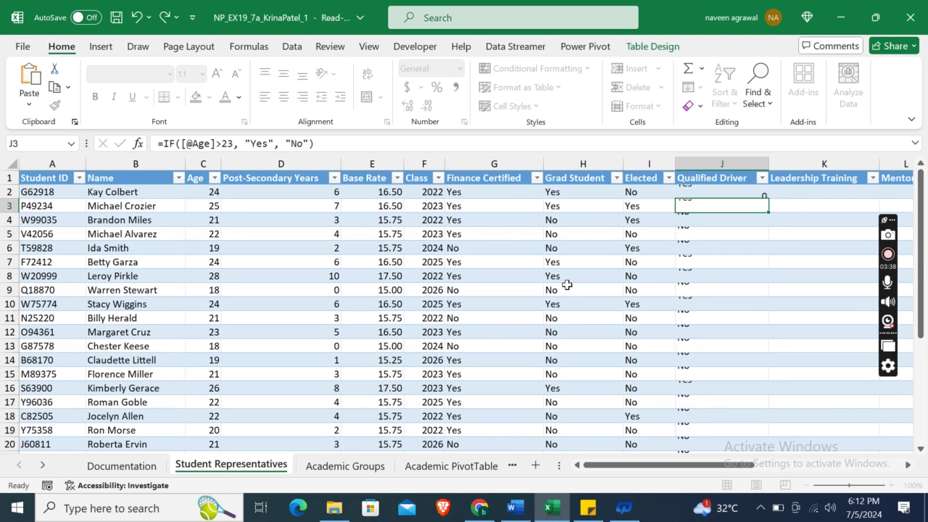
left_click(515, 507)
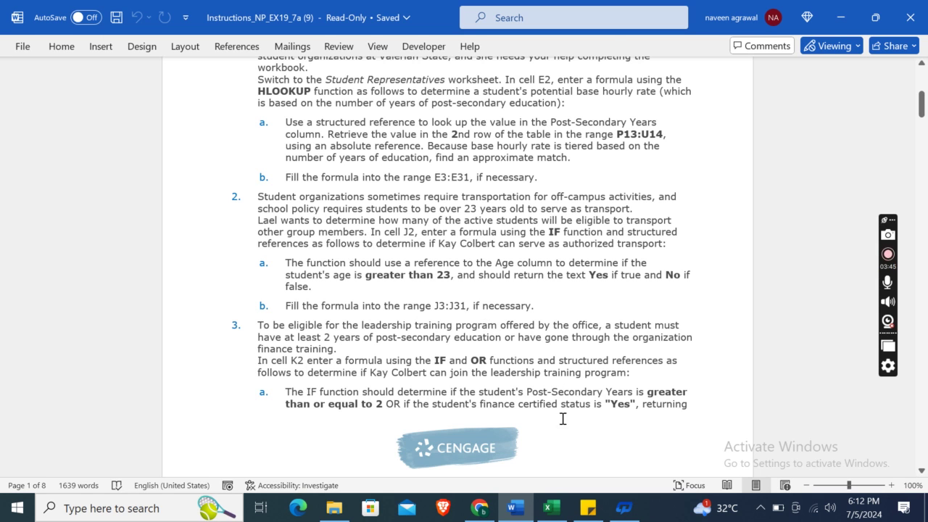
left_click(551, 507)
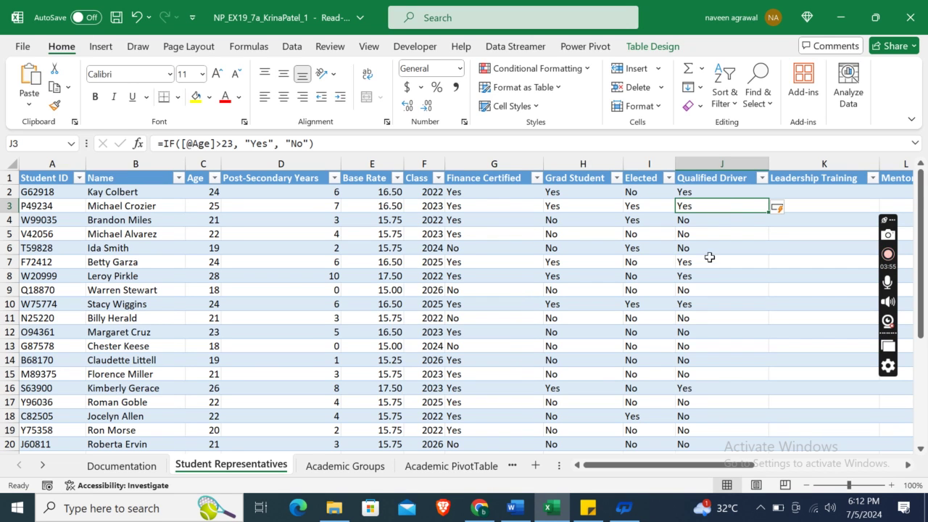
Following the Word instructions, start an IF formula with nested OR in Excel cell K2, using [@[Post-Secondary Years]]>=2 as first condition.
left_click(513, 507)
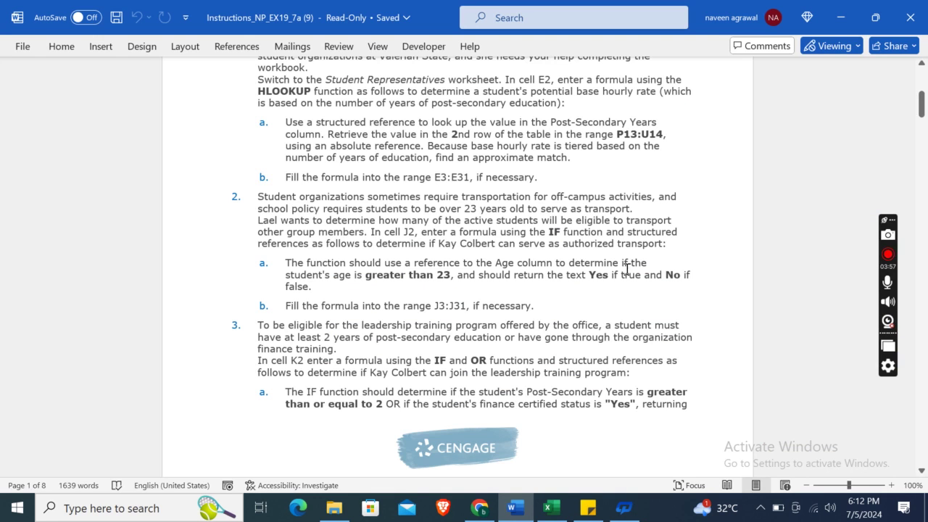
left_click_drag(922, 105, 921, 119)
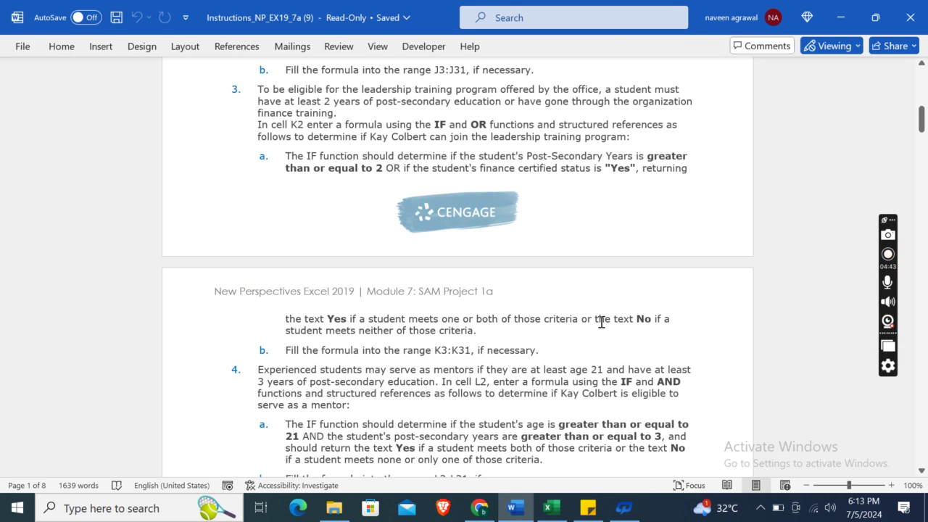
left_click(551, 507)
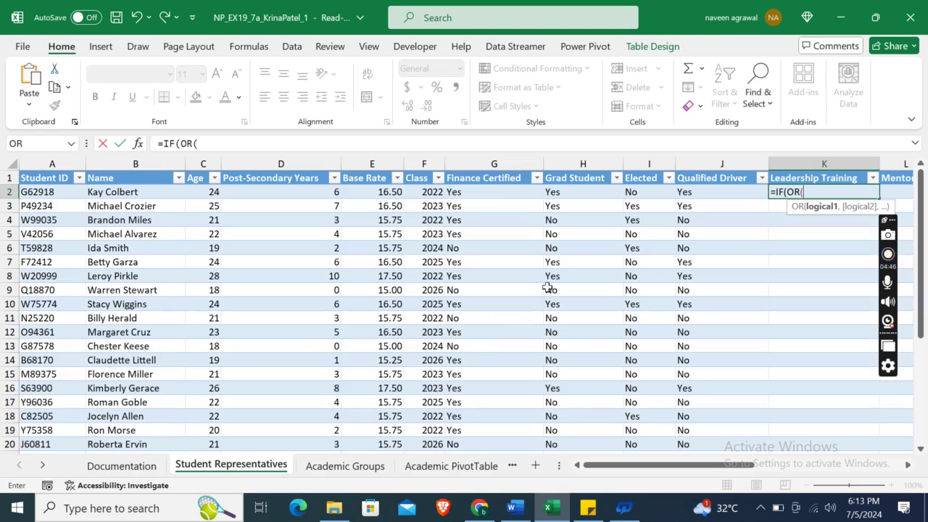
left_click(265, 194)
type(">=2")
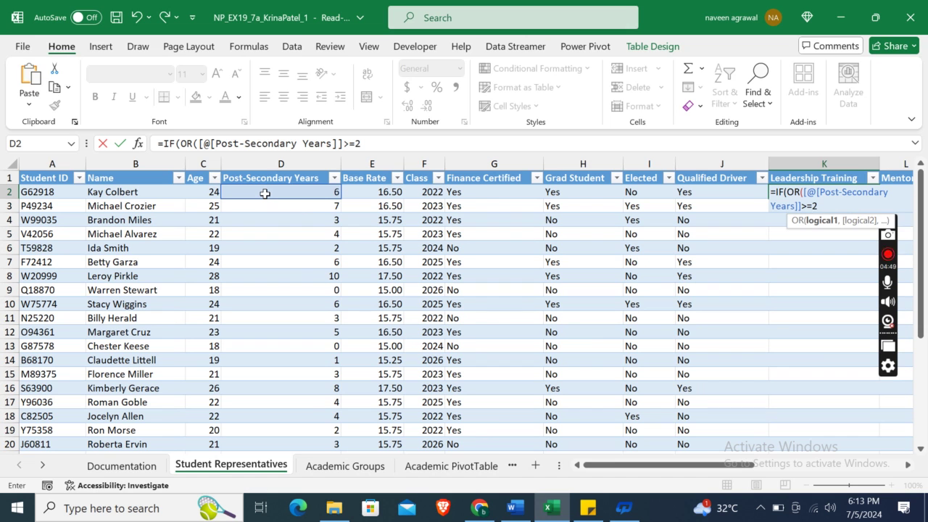
type(",")
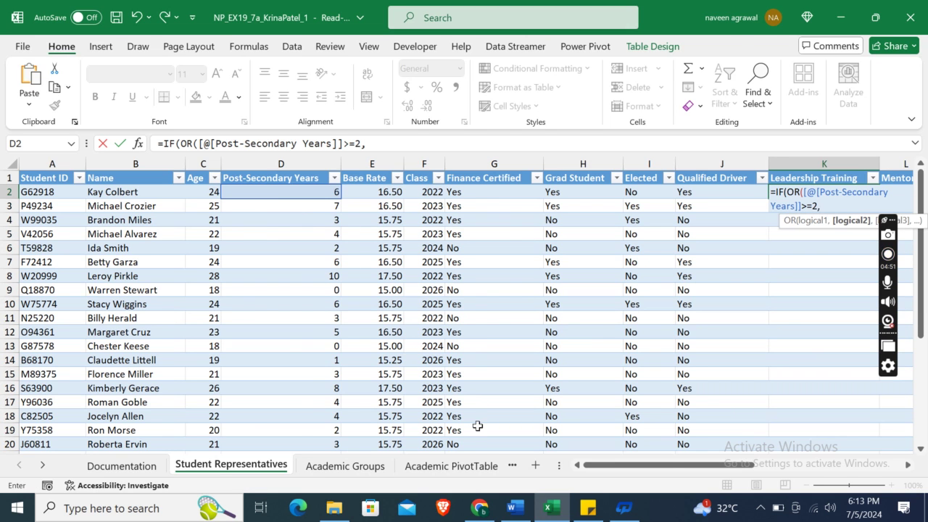
After checking the Word instructions, add [@[Finance Certified]]="Yes" as the second OR condition in the Excel formula and close the OR function.
left_click(513, 509)
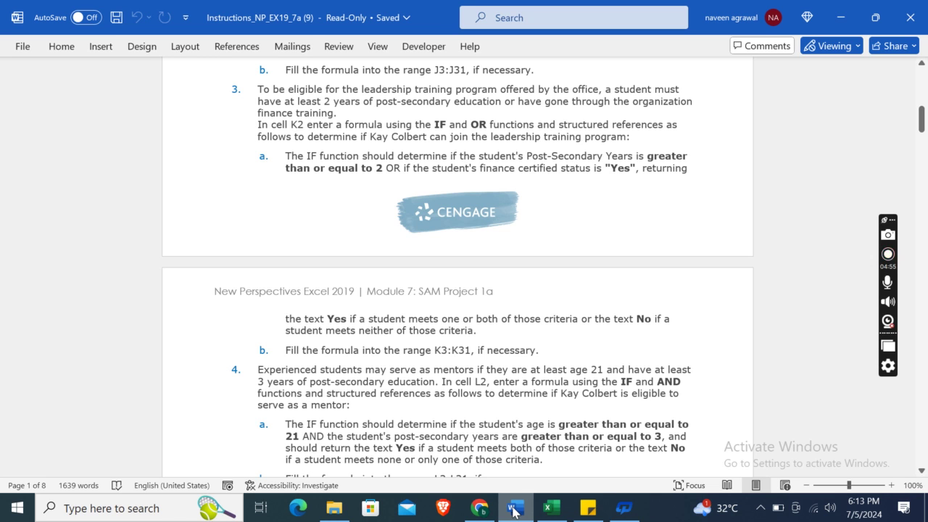
left_click(514, 509)
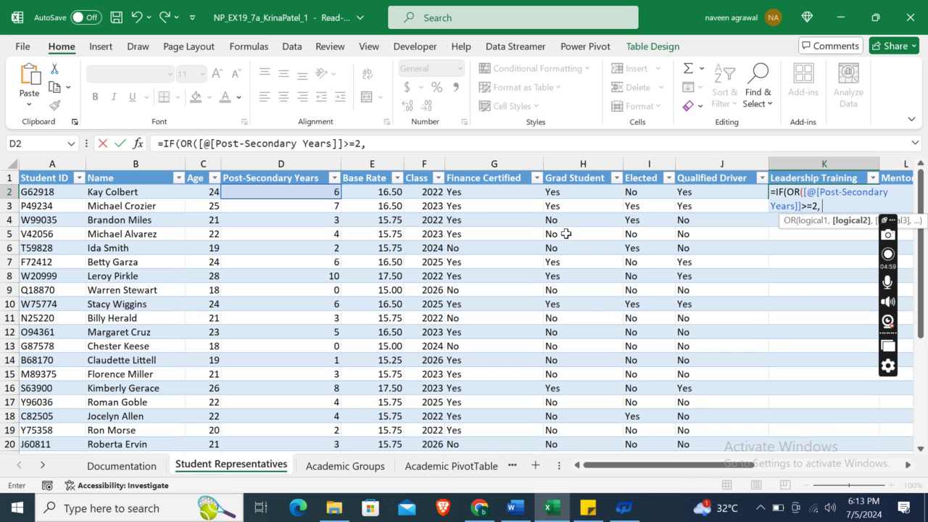
left_click(494, 191)
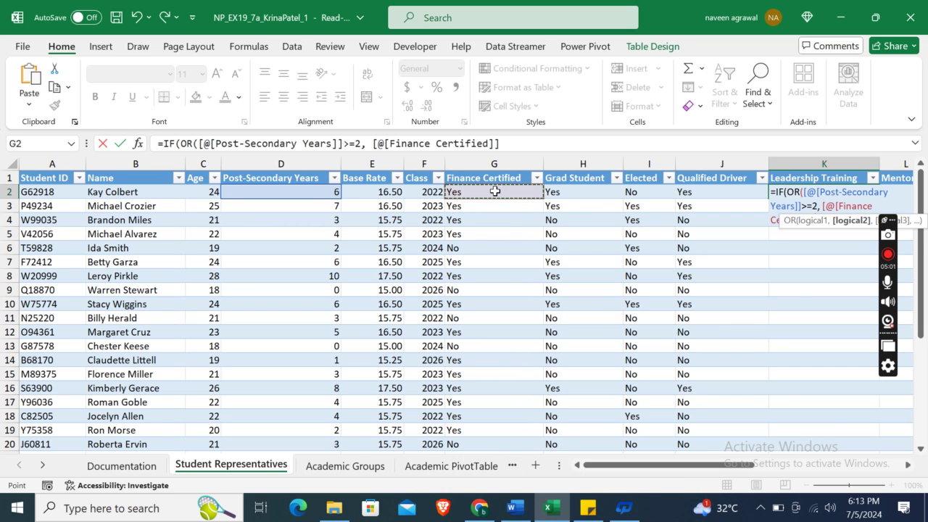
type("=\"Ye")
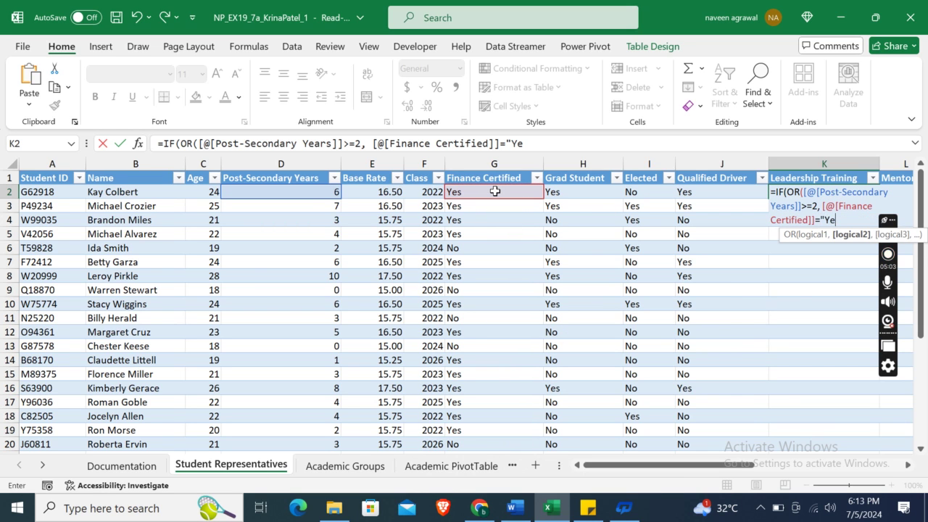
type("s\"),")
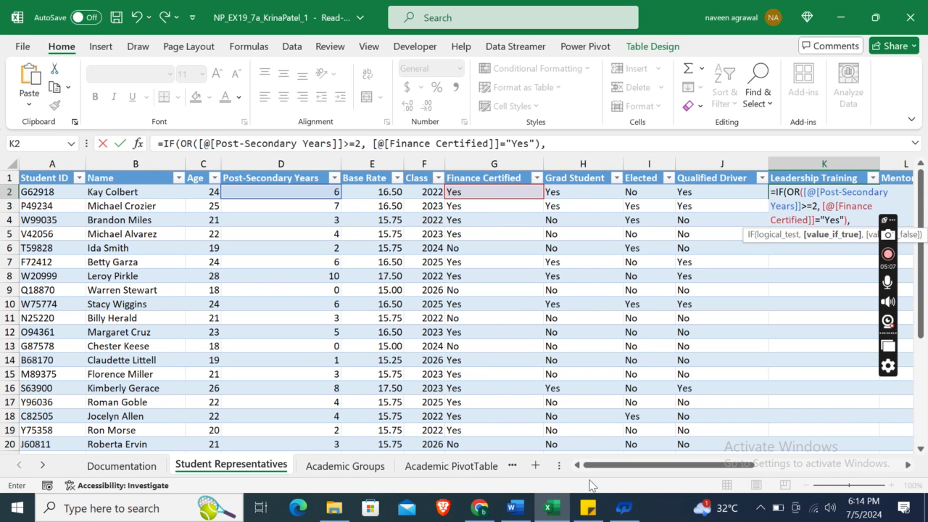
Following the Word instructions, complete the K2 formula in Excel with results "Yes" and "No", enter it, and check the fill requirement.
left_click(528, 510)
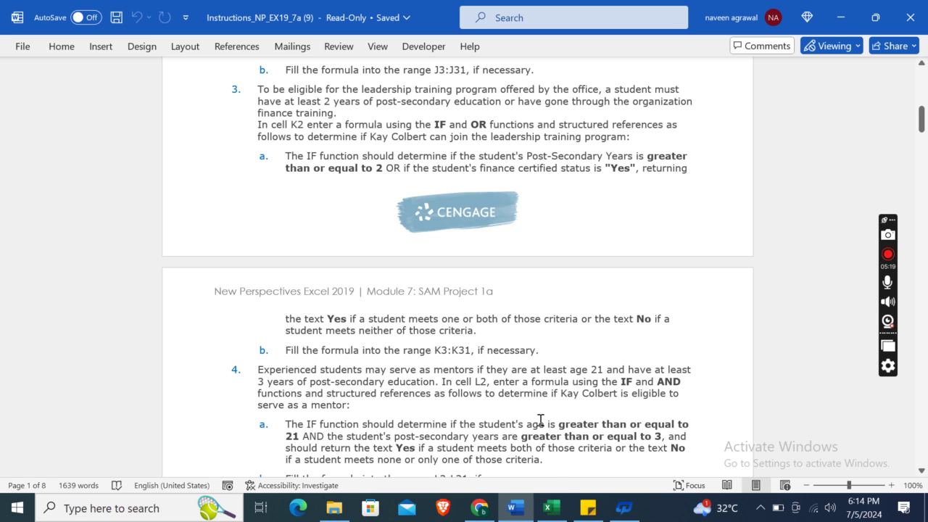
left_click(551, 507)
type("\"Yes\",")
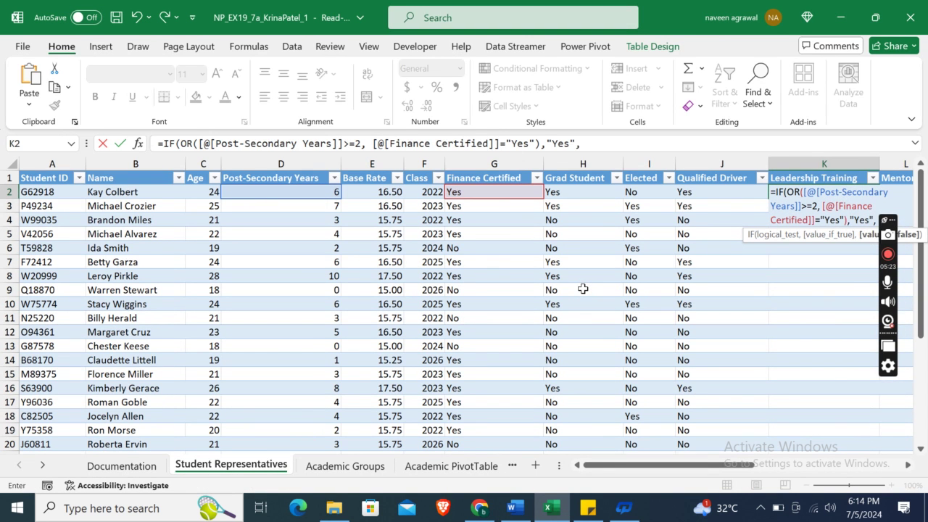
type(" \"No")
type("\"")
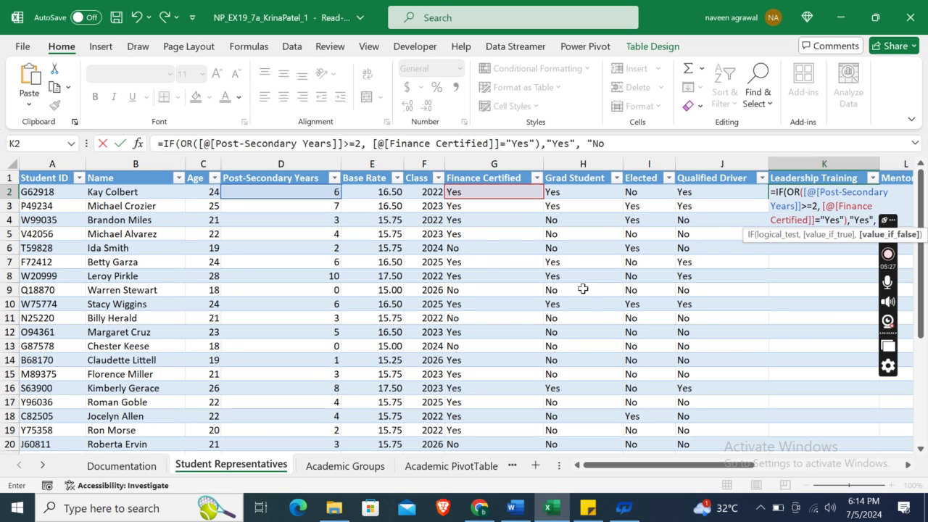
type(")")
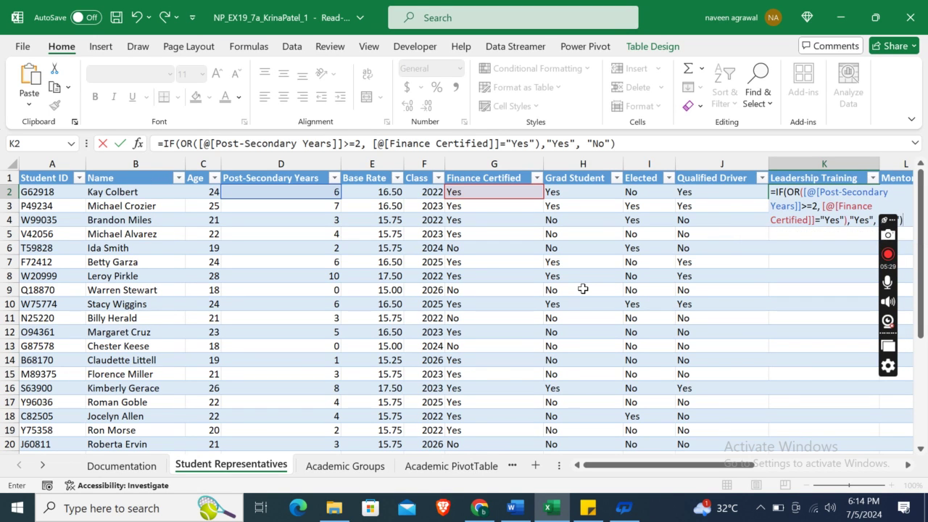
key("Return")
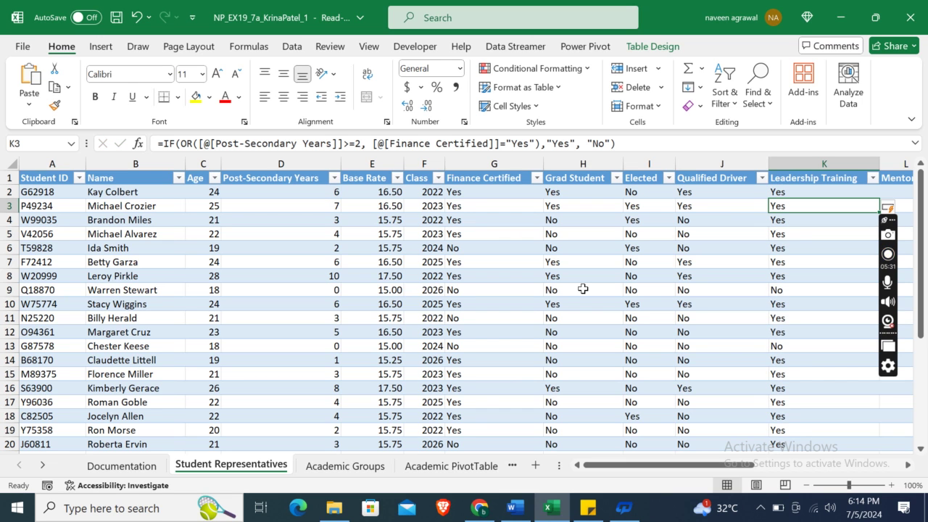
left_click(516, 516)
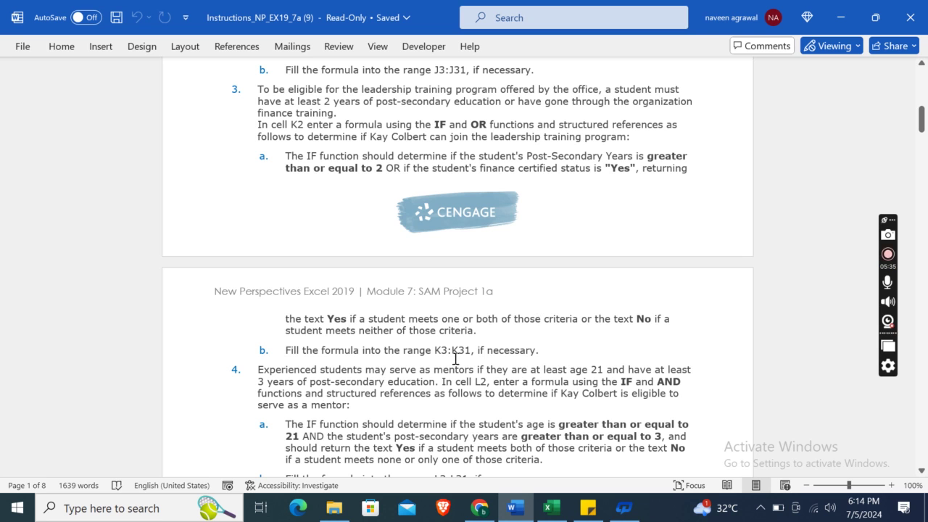
left_click(551, 508)
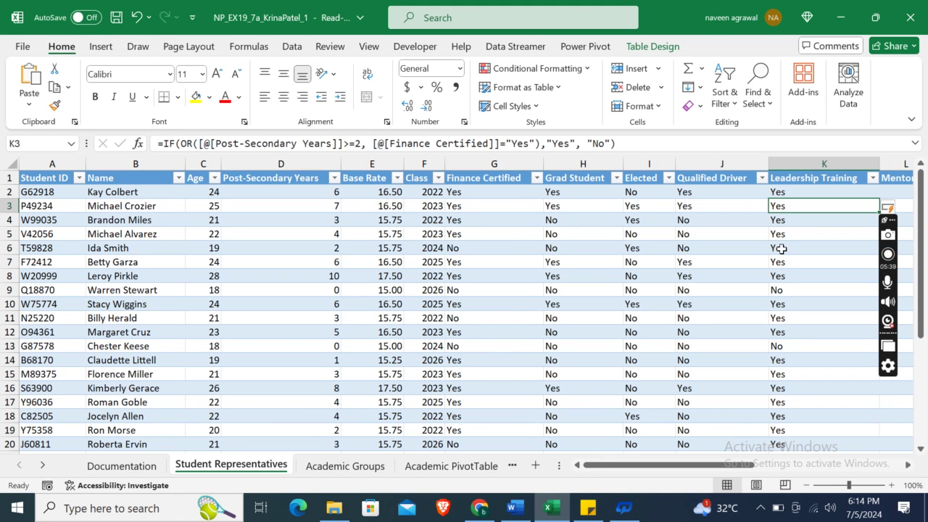
Read instruction 4 in Word, and in Excel start an IF formula with a nested AND in cell L2 of the Mentor column.
left_click(516, 508)
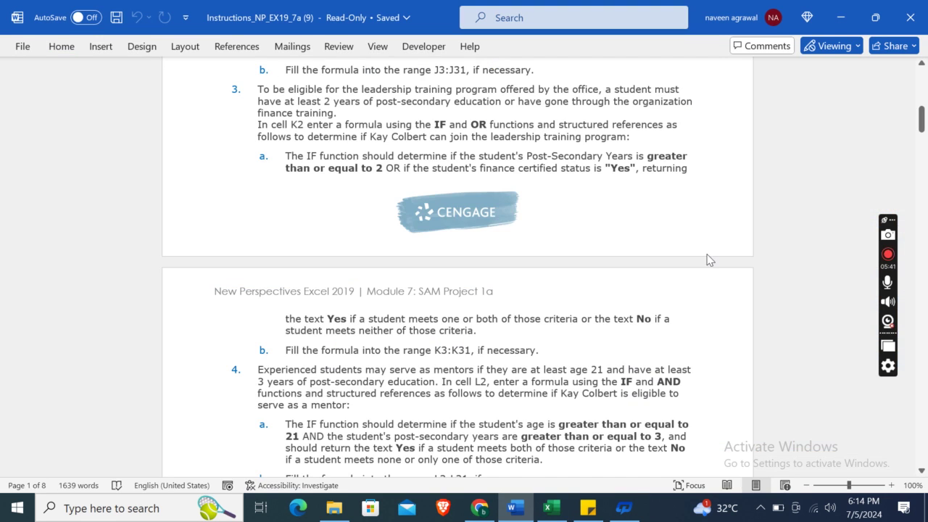
left_click_drag(923, 124, 923, 132)
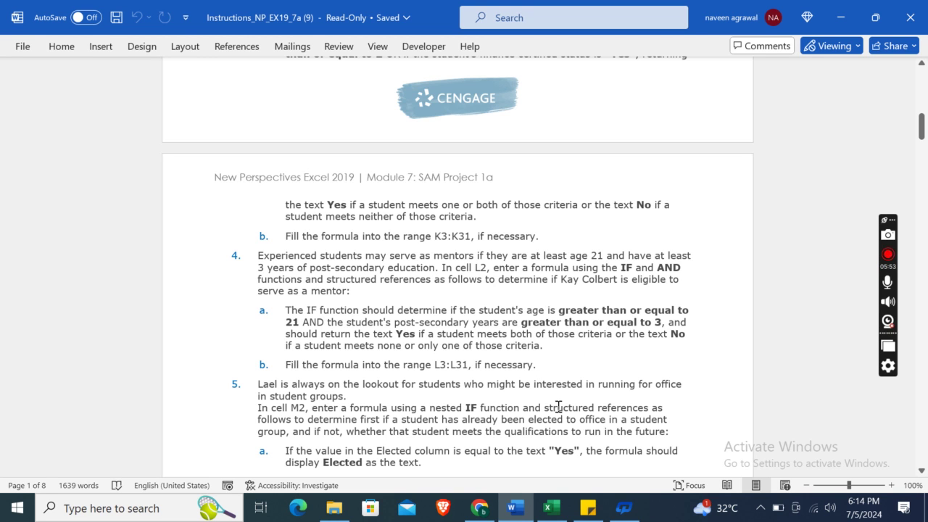
left_click(552, 507)
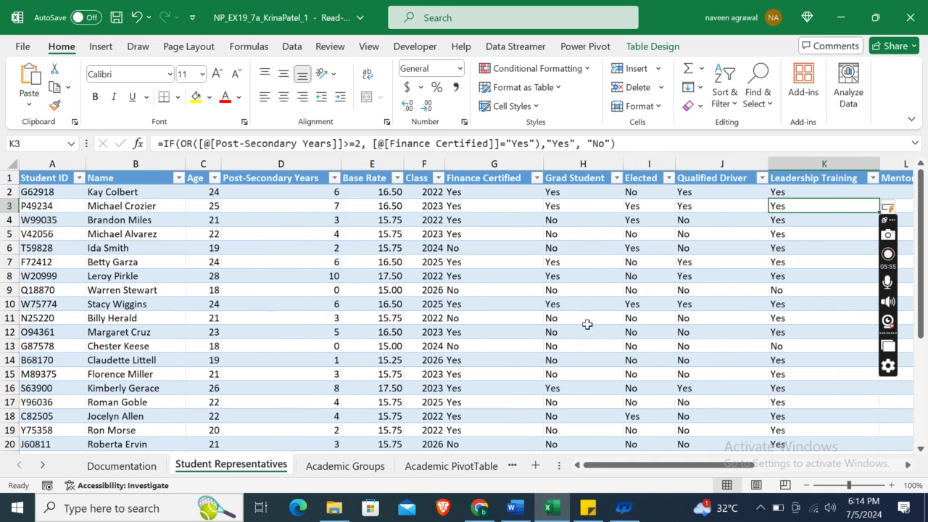
key("Right")
key("Up")
type("=IF")
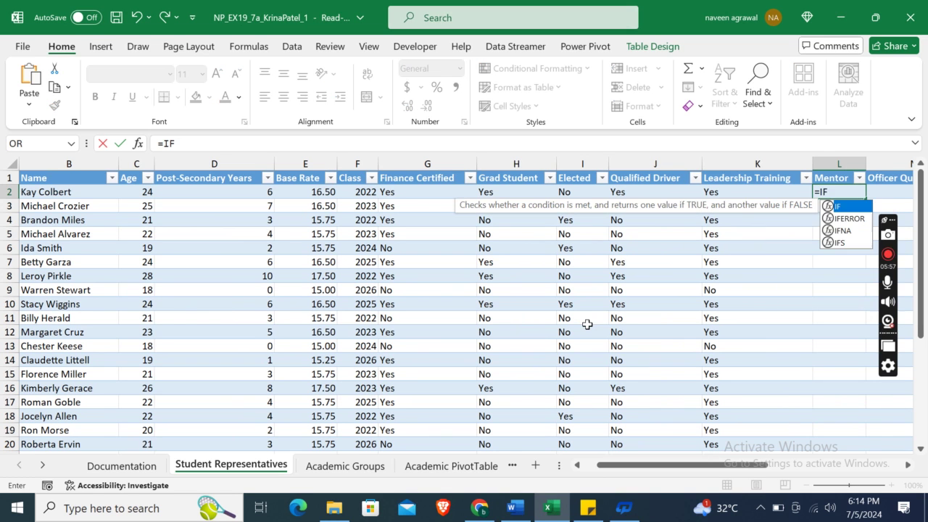
type("(A")
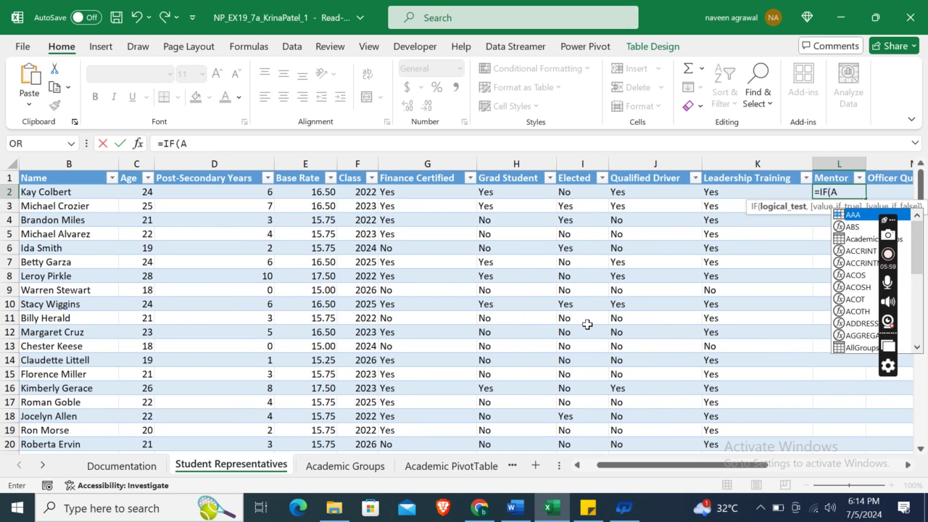
type("ND")
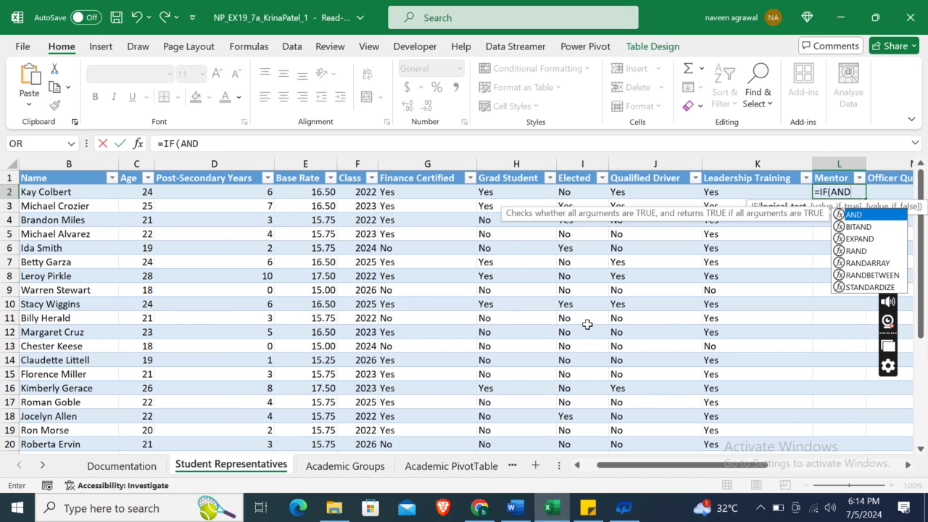
type("(")
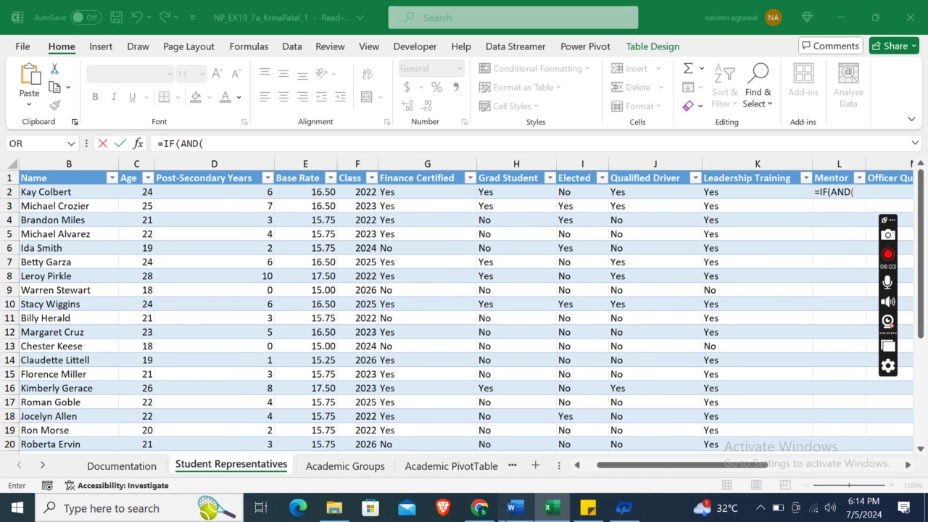
key("alt+Tab")
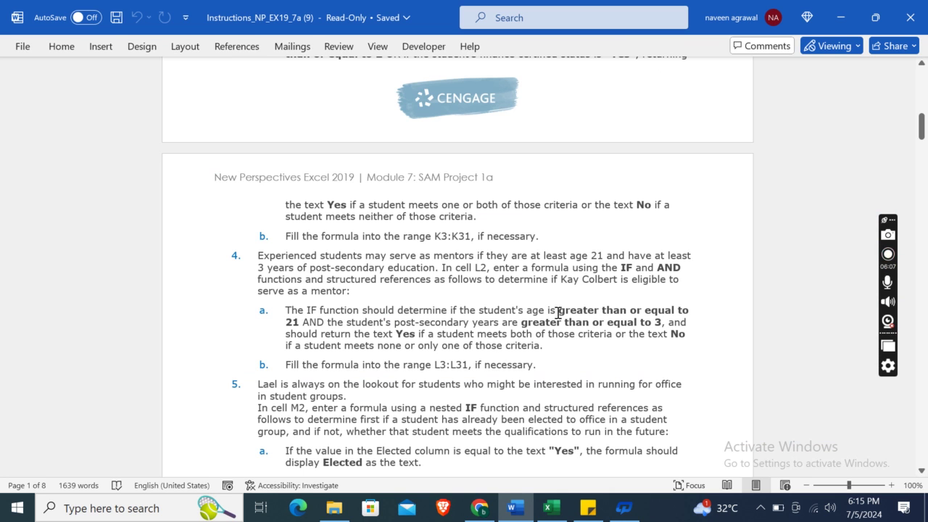
left_click(551, 507)
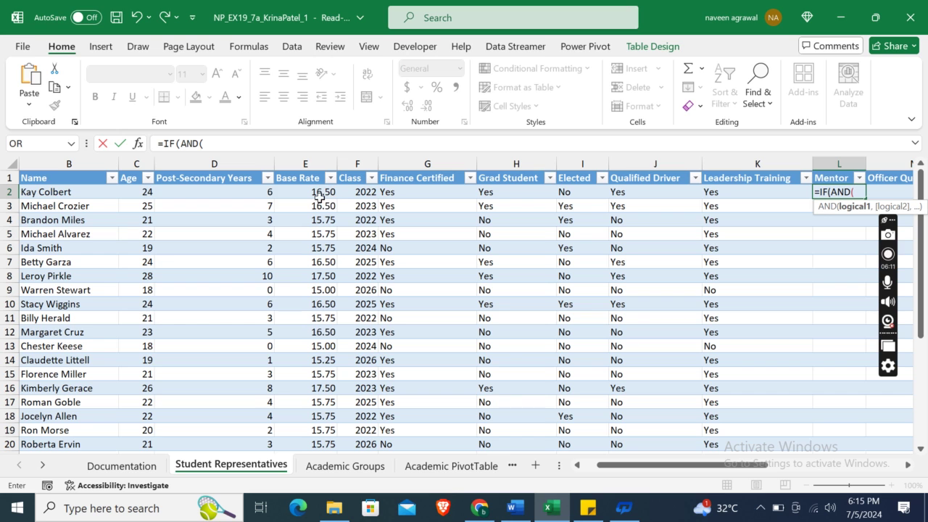
left_click(134, 193)
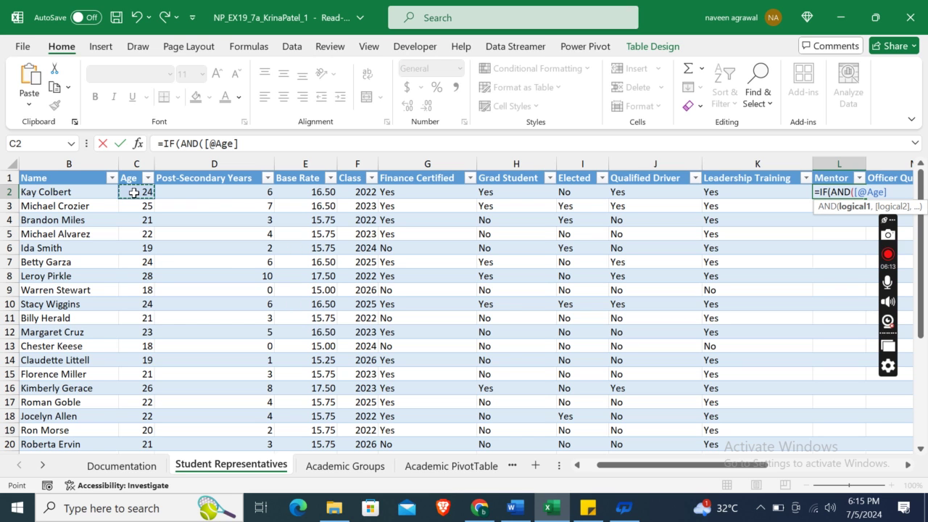
type("?")
key("BackSpace")
type(">=21")
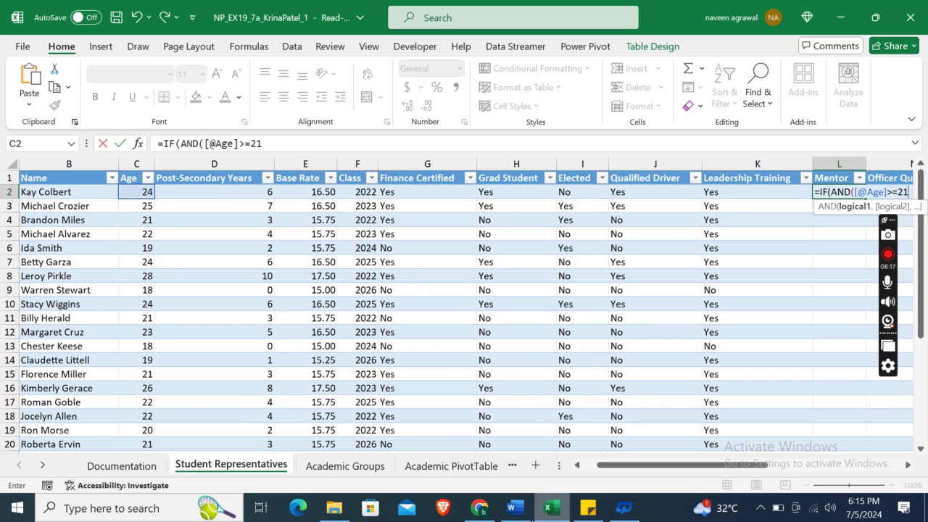
Following the Word instructions, add [@[Post-Secondary Years]]>=3 as the second AND condition in the Excel formula.
left_click(514, 508)
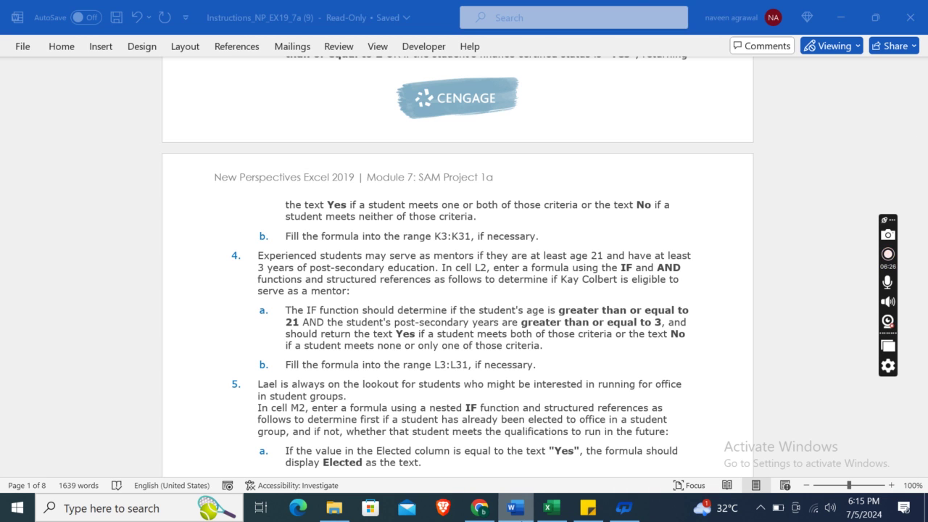
key("alt+Tab")
type(",")
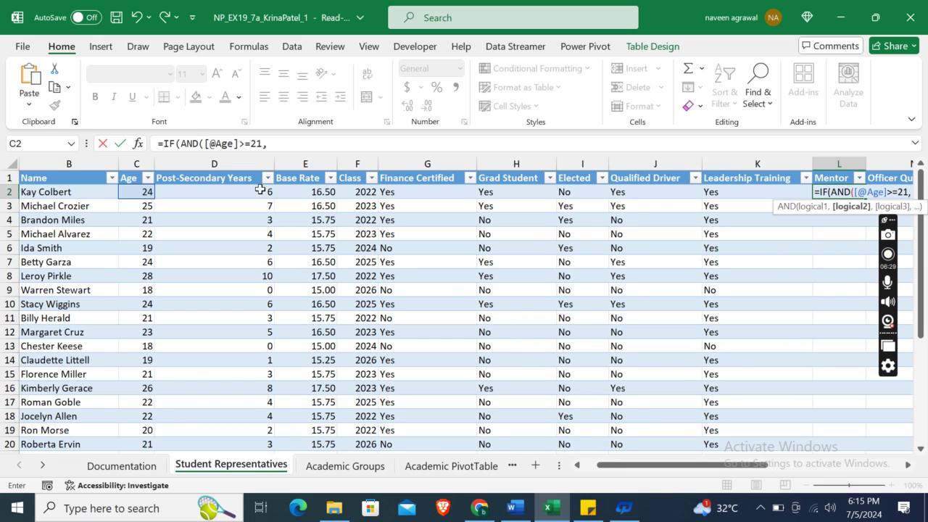
left_click(211, 191)
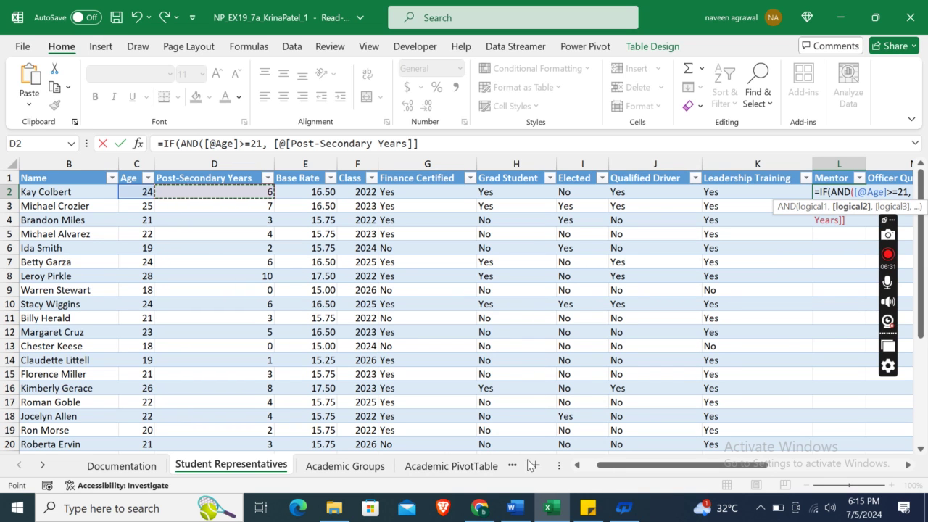
left_click(523, 510)
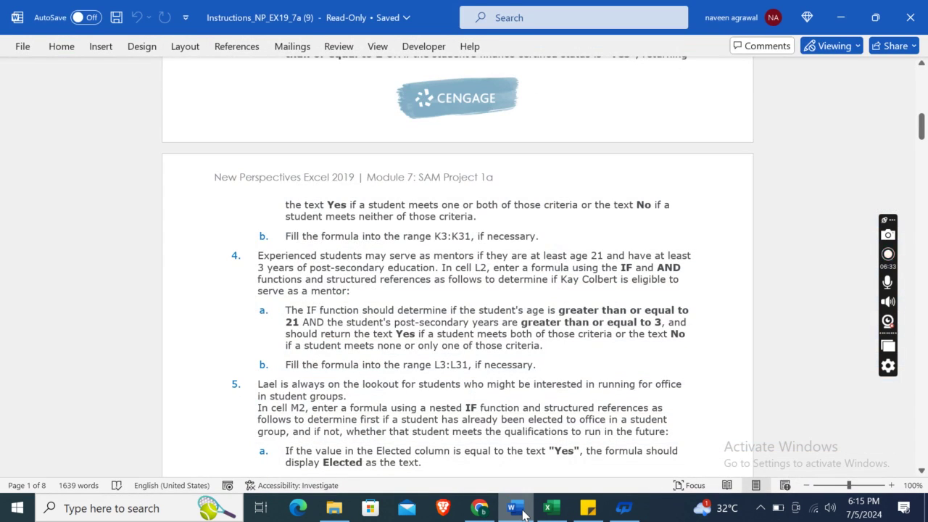
left_click(552, 508)
type(">=3")
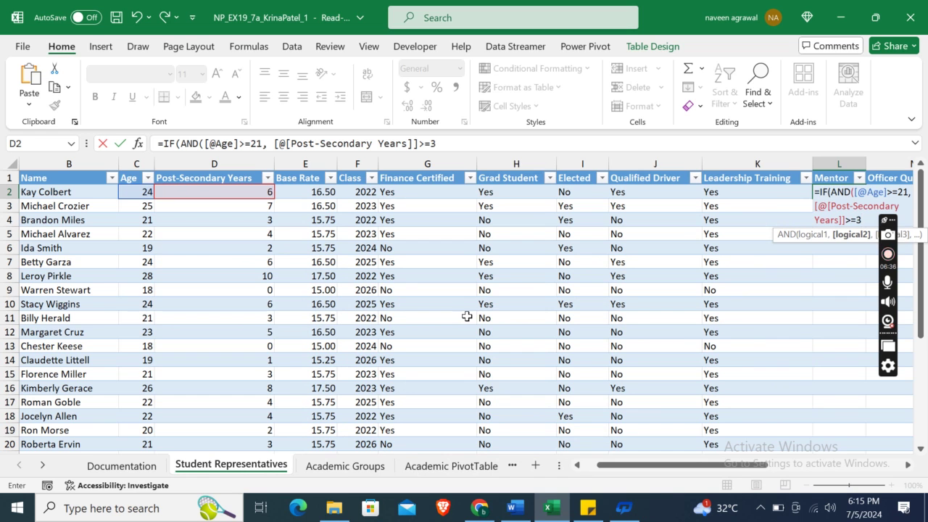
Check the required results in Word, close the AND function in Excel, and complete the L2 formula with "Yes" if true and "No" if false.
left_click(513, 510)
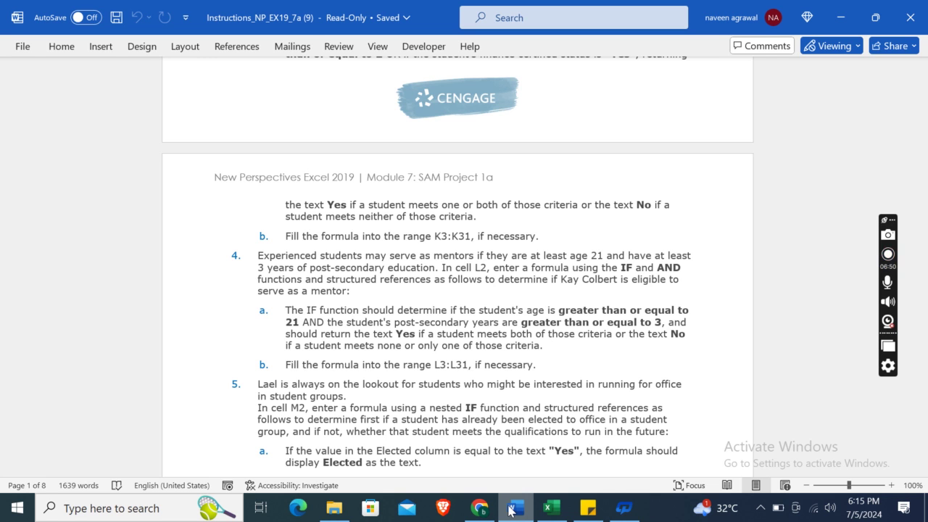
left_click(510, 511)
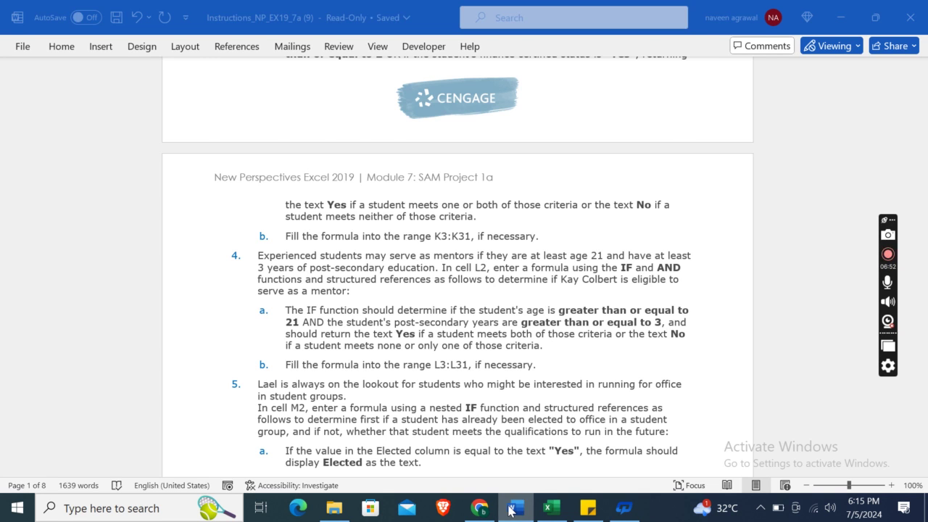
type(", [@[Post-Secondary Years]]>=3,")
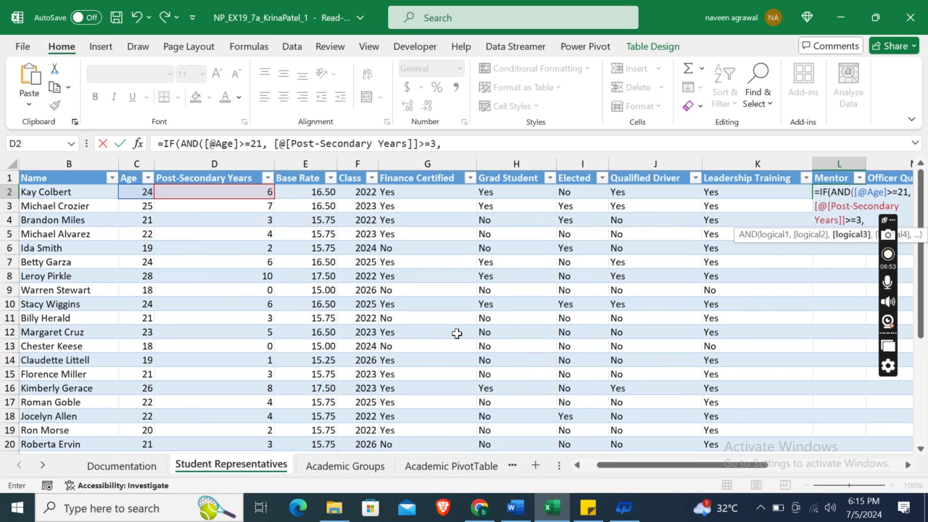
key("BackSpace")
type(")")
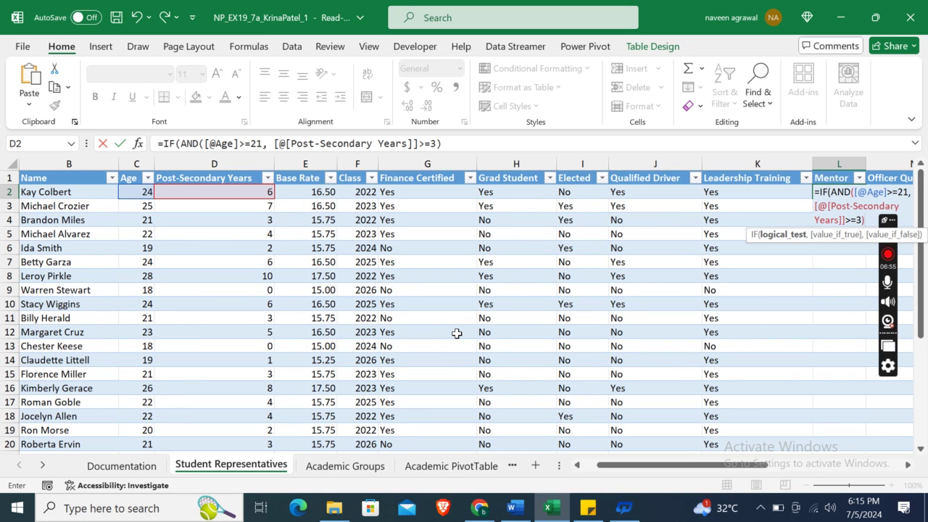
type(", \"Y")
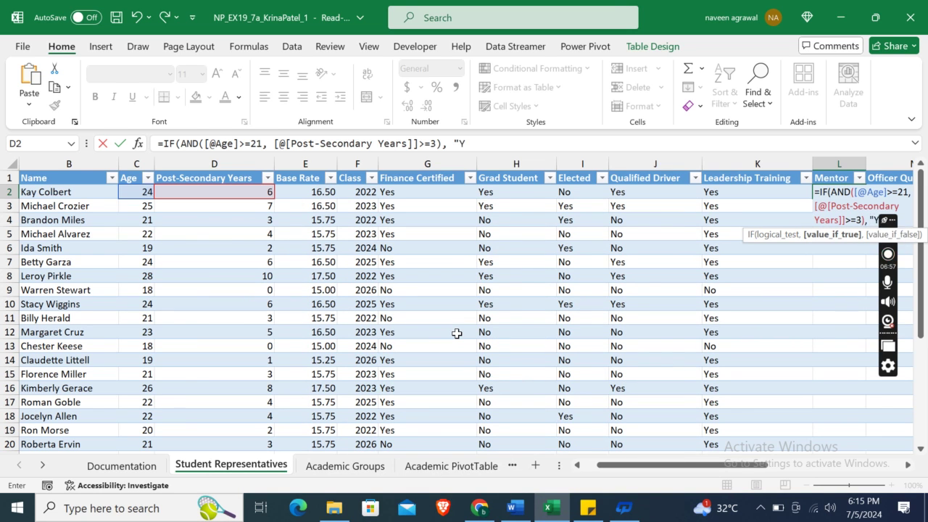
type("es\",")
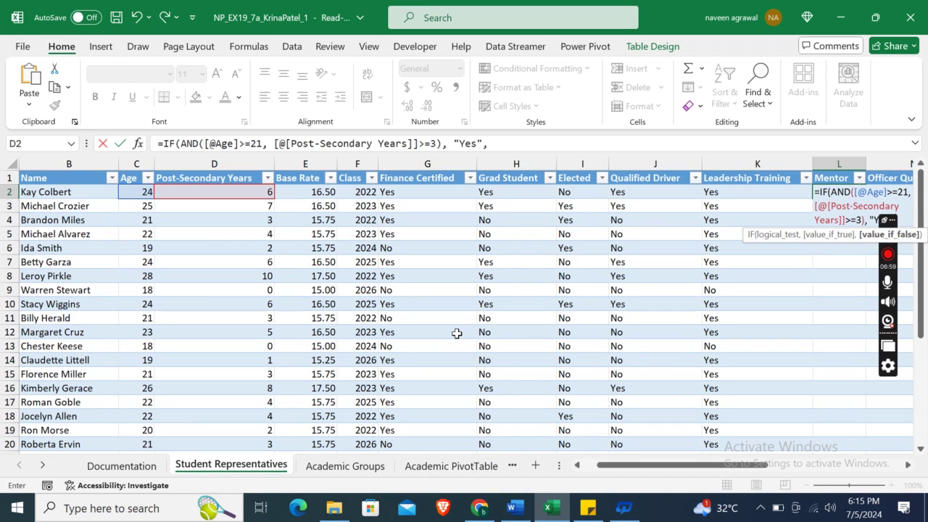
type(" \"No\")")
key("Return")
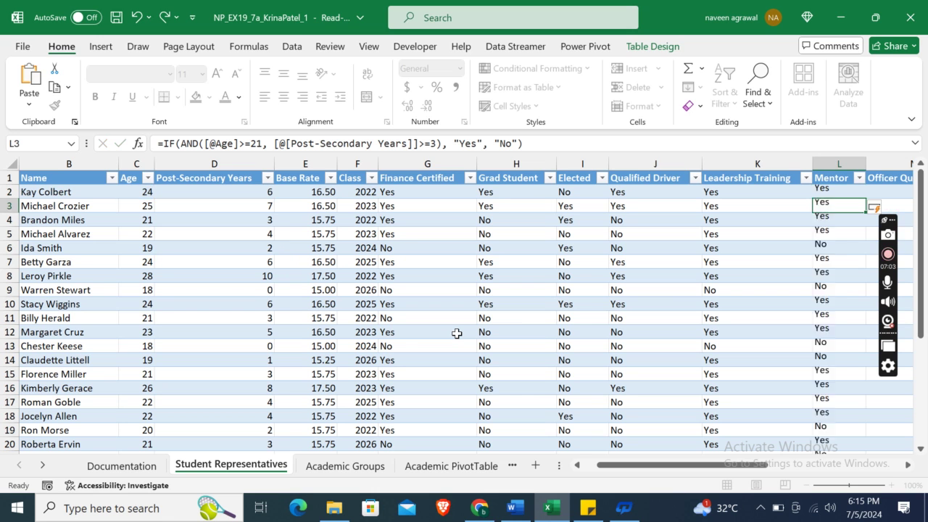
Switch to Word to read the nested IF requirements for cell M2 in instruction 5, and return to the document's beginning.
left_click(516, 512)
left_click_drag(922, 130, 922, 147)
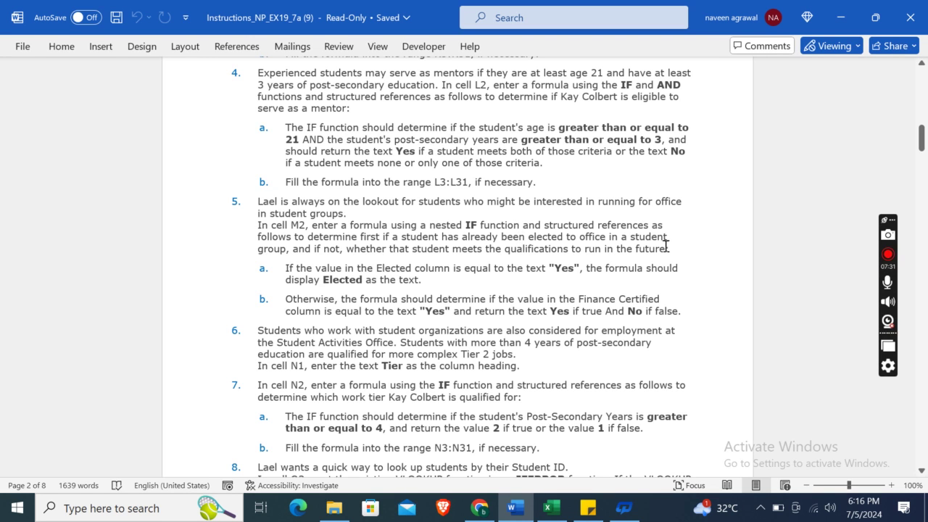
left_click_drag(921, 142, 924, 79)
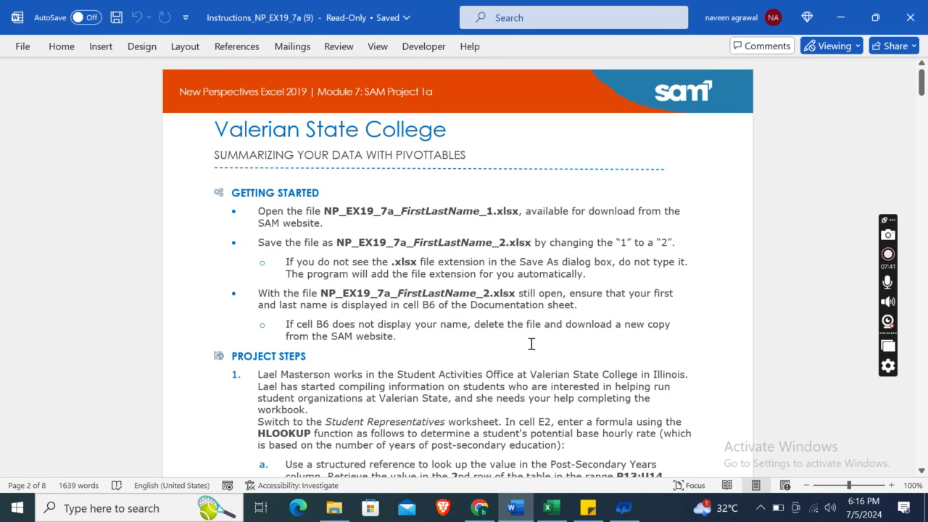